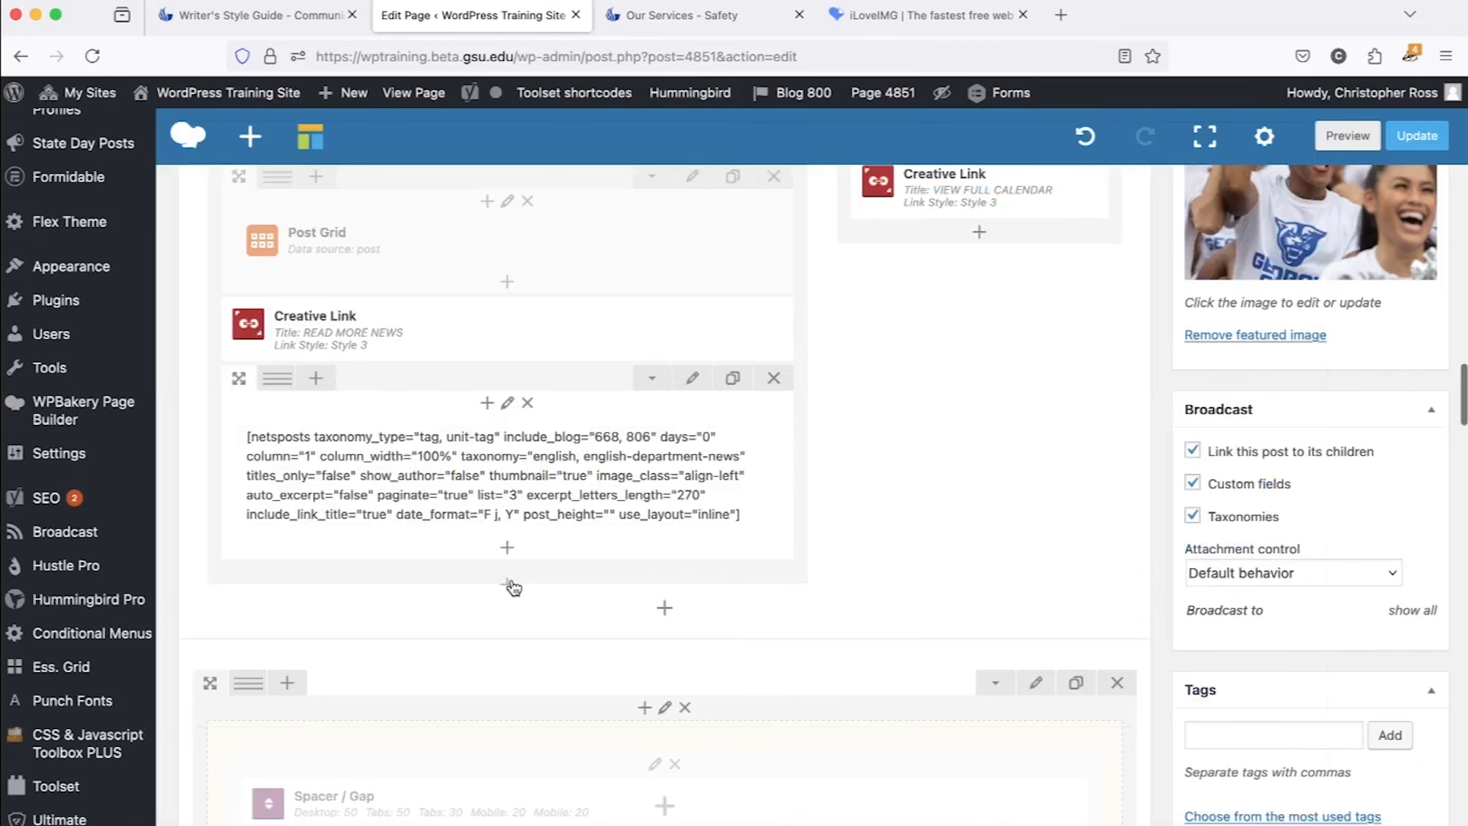
Add a Text Block element below the row containing the netsposts shortcode.
{"action": "left_click", "coordinate": [507, 583]}
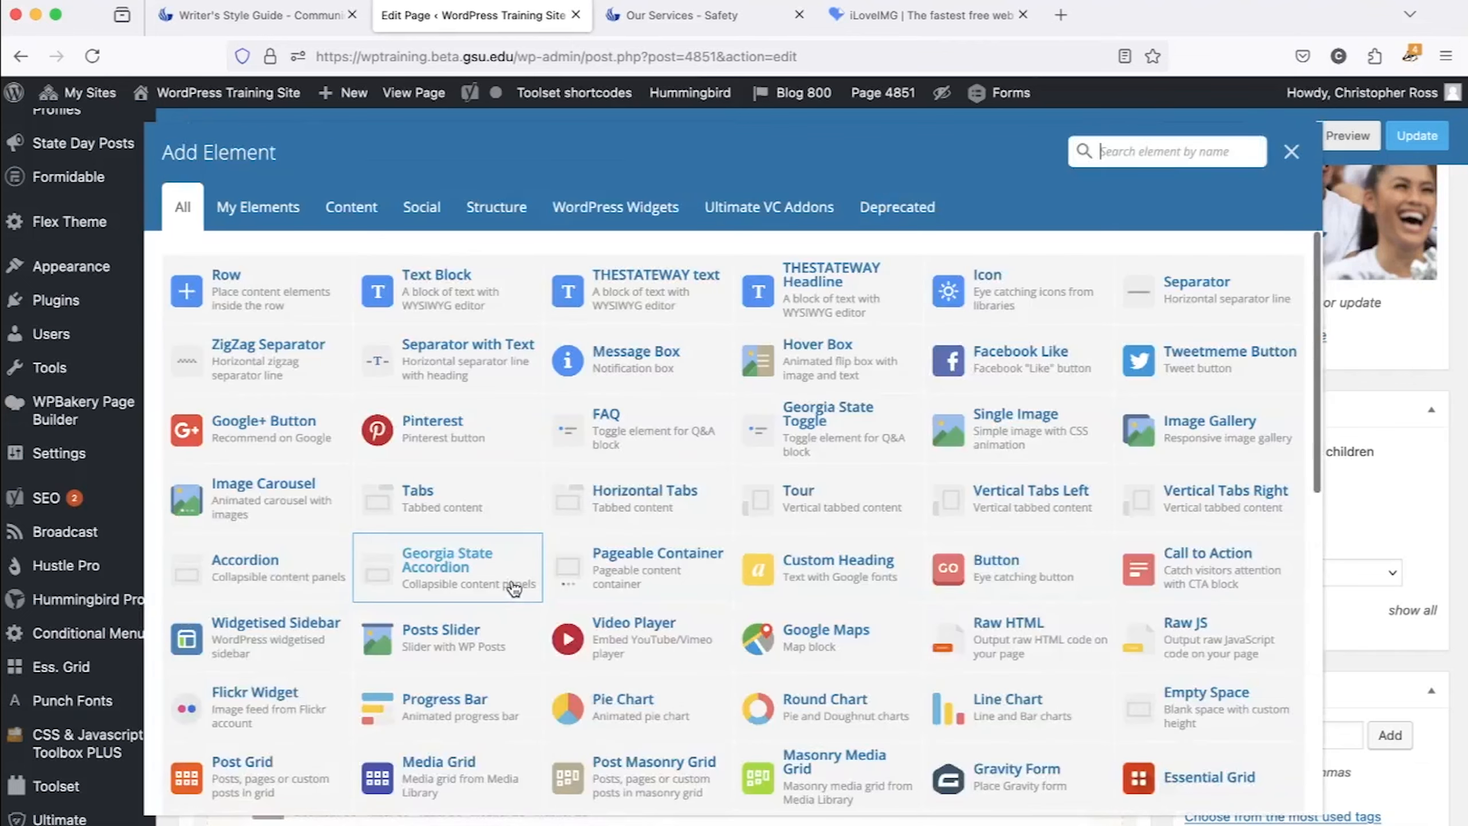
{"action": "left_click", "coordinate": [1156, 145]}
{"action": "type", "text": "text"}
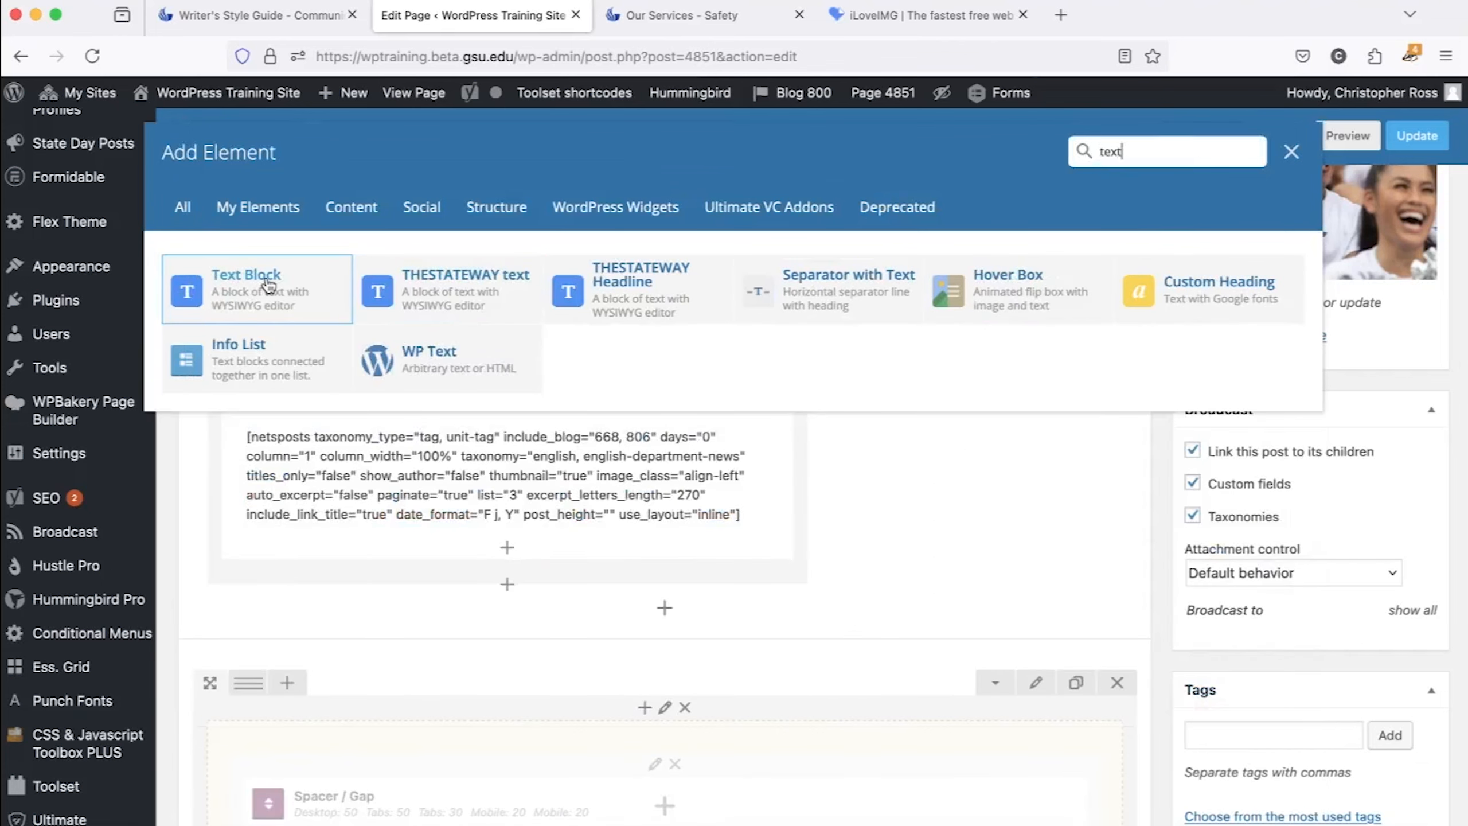
{"action": "left_click", "coordinate": [253, 294]}
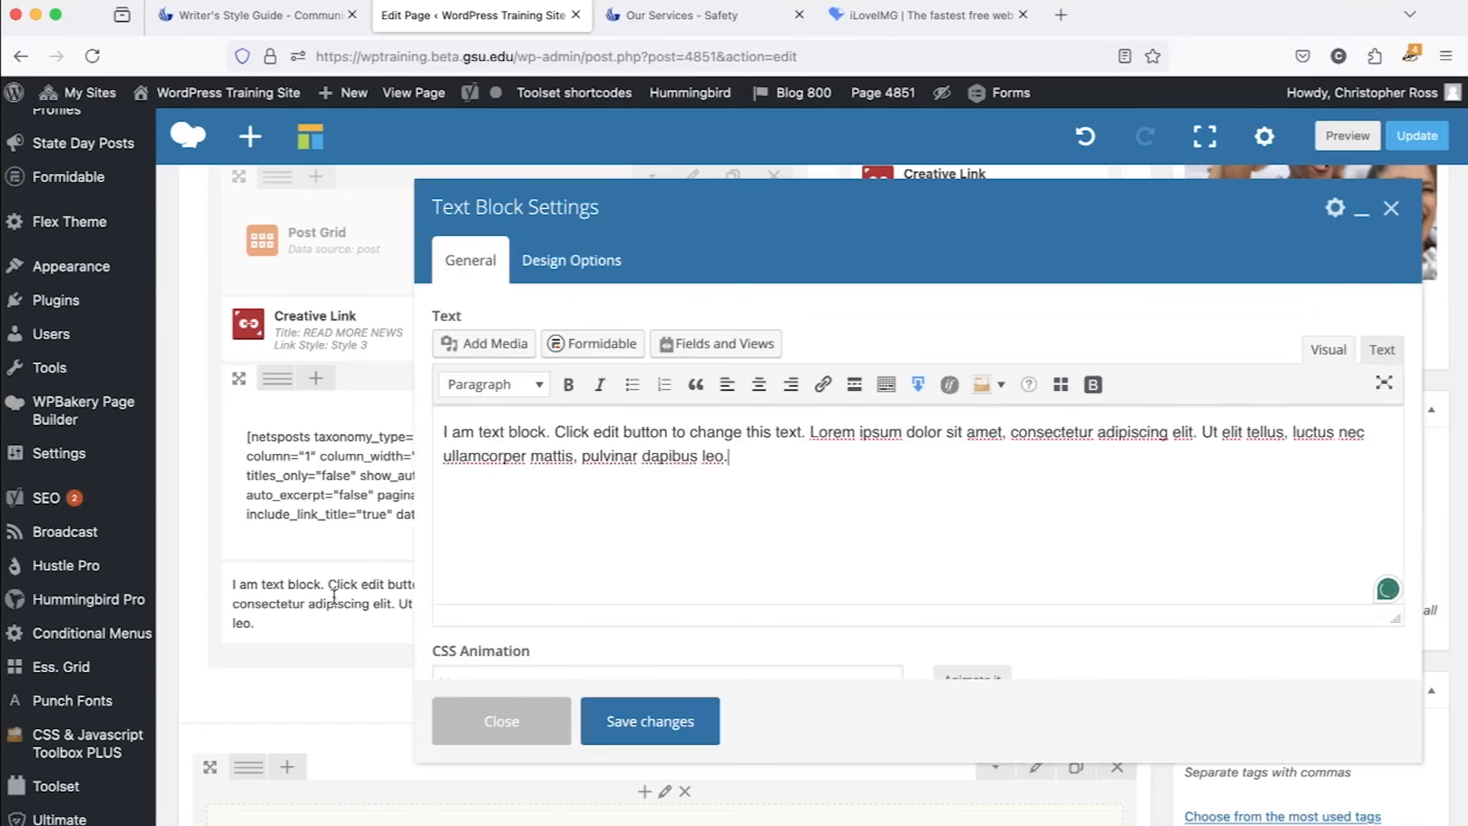
{"action": "left_click", "coordinate": [728, 451]}
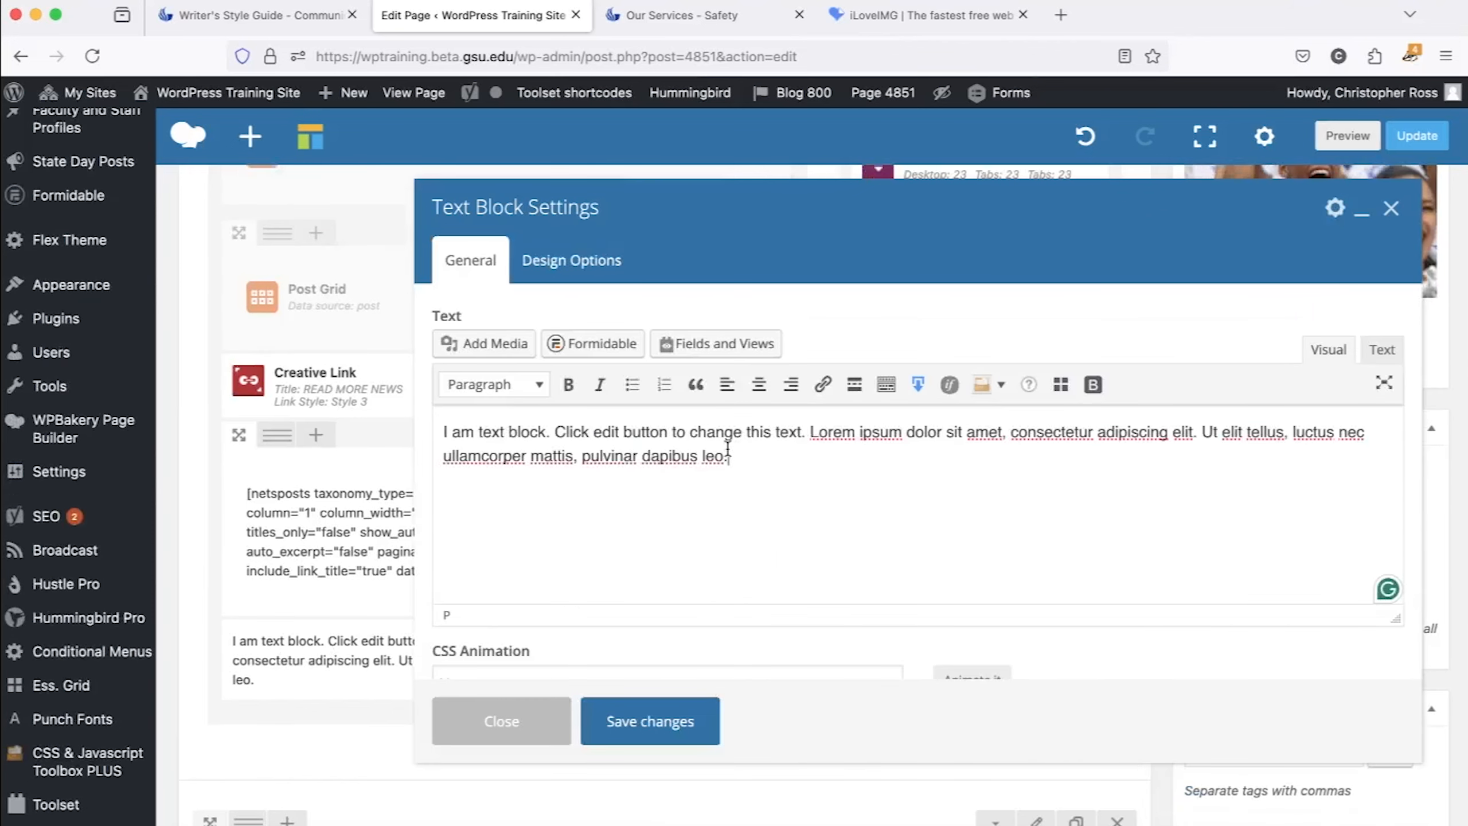
Compare the placeholder text in the HTML text view and the visual view of the editor.
{"action": "left_click_drag", "start_coordinate": [757, 459], "coordinate": [375, 413]}
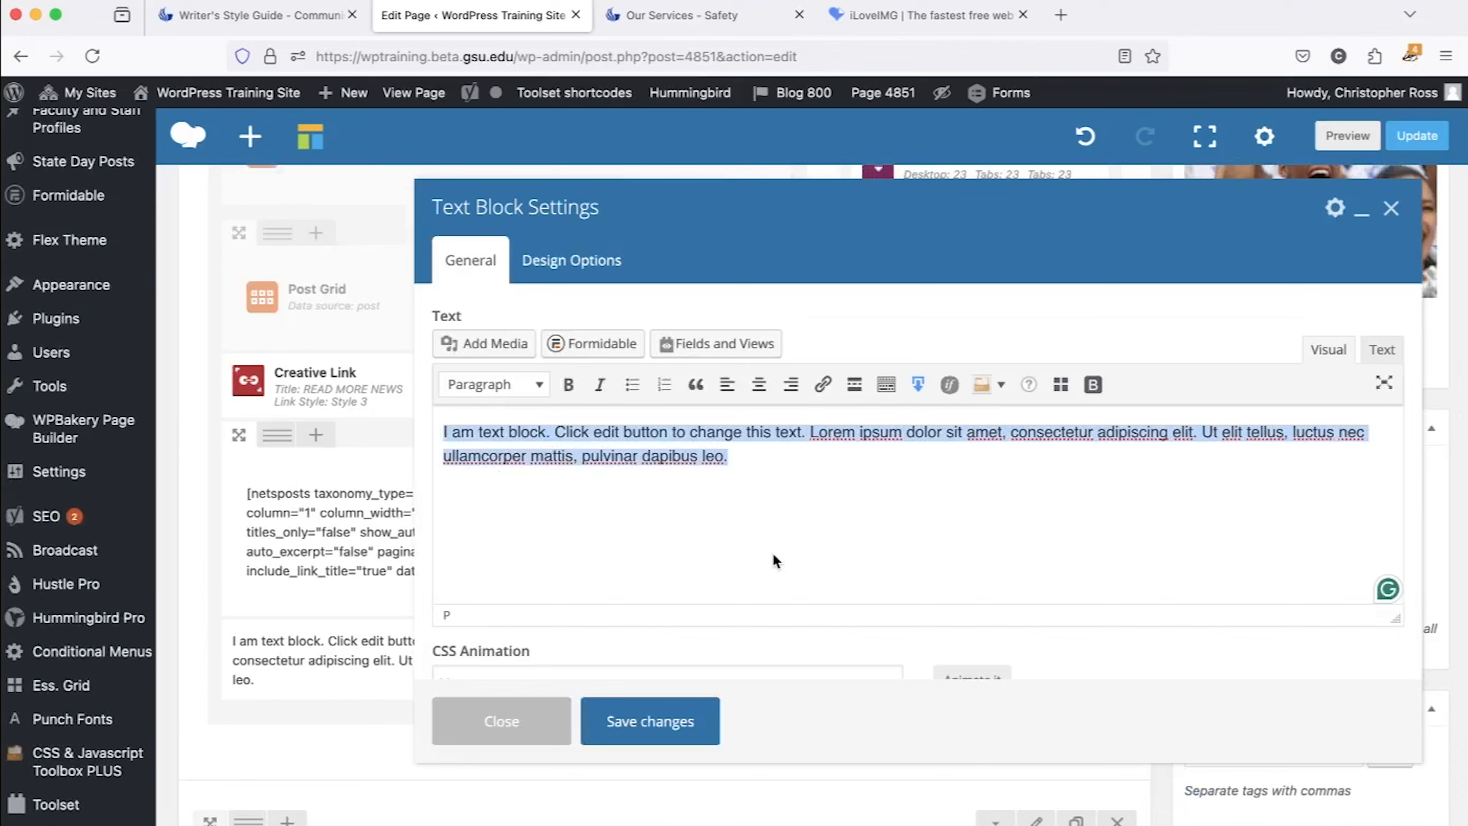
{"action": "left_click", "coordinate": [1383, 354]}
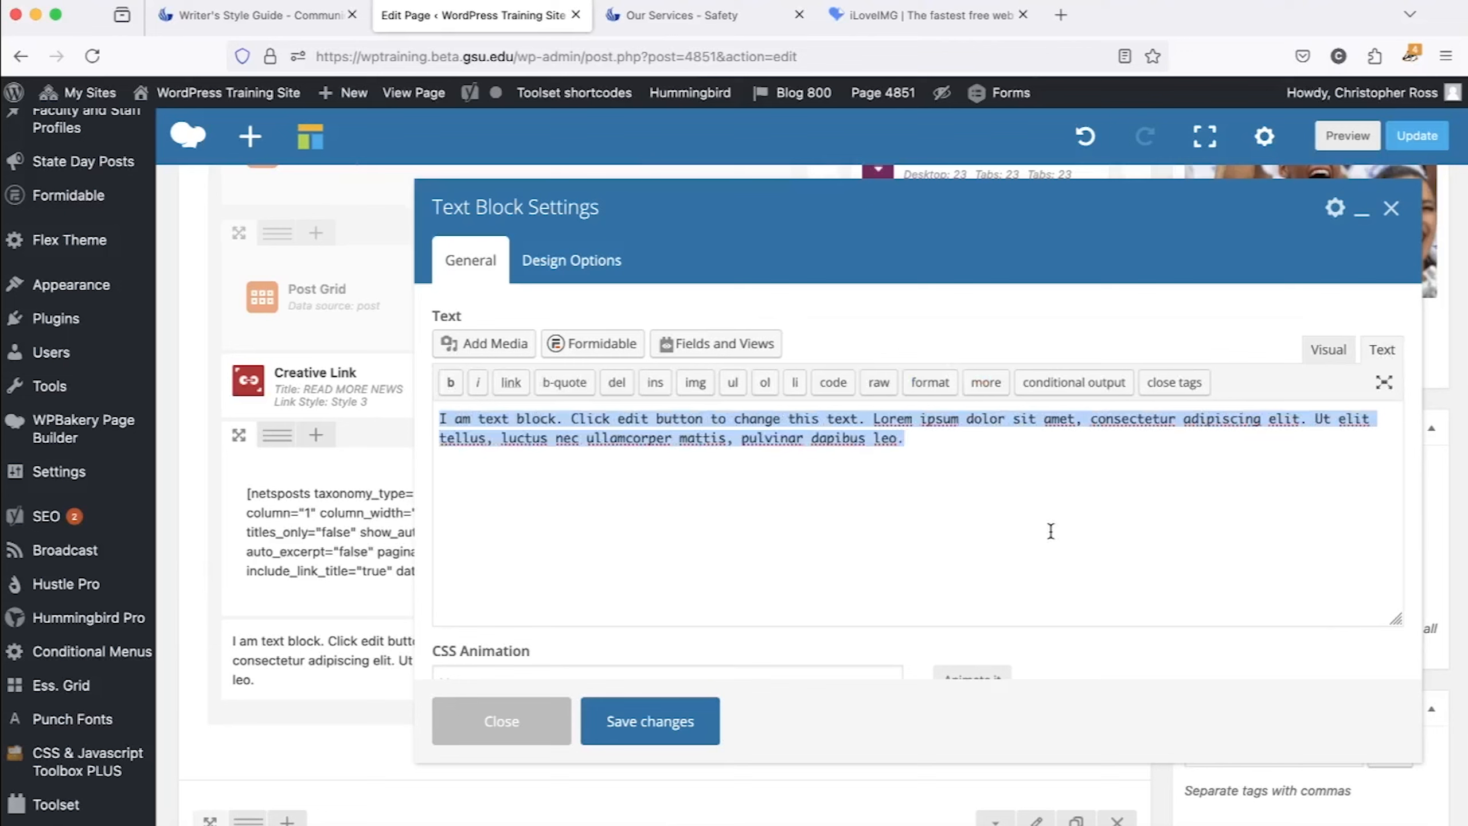
{"action": "left_click", "coordinate": [1324, 350]}
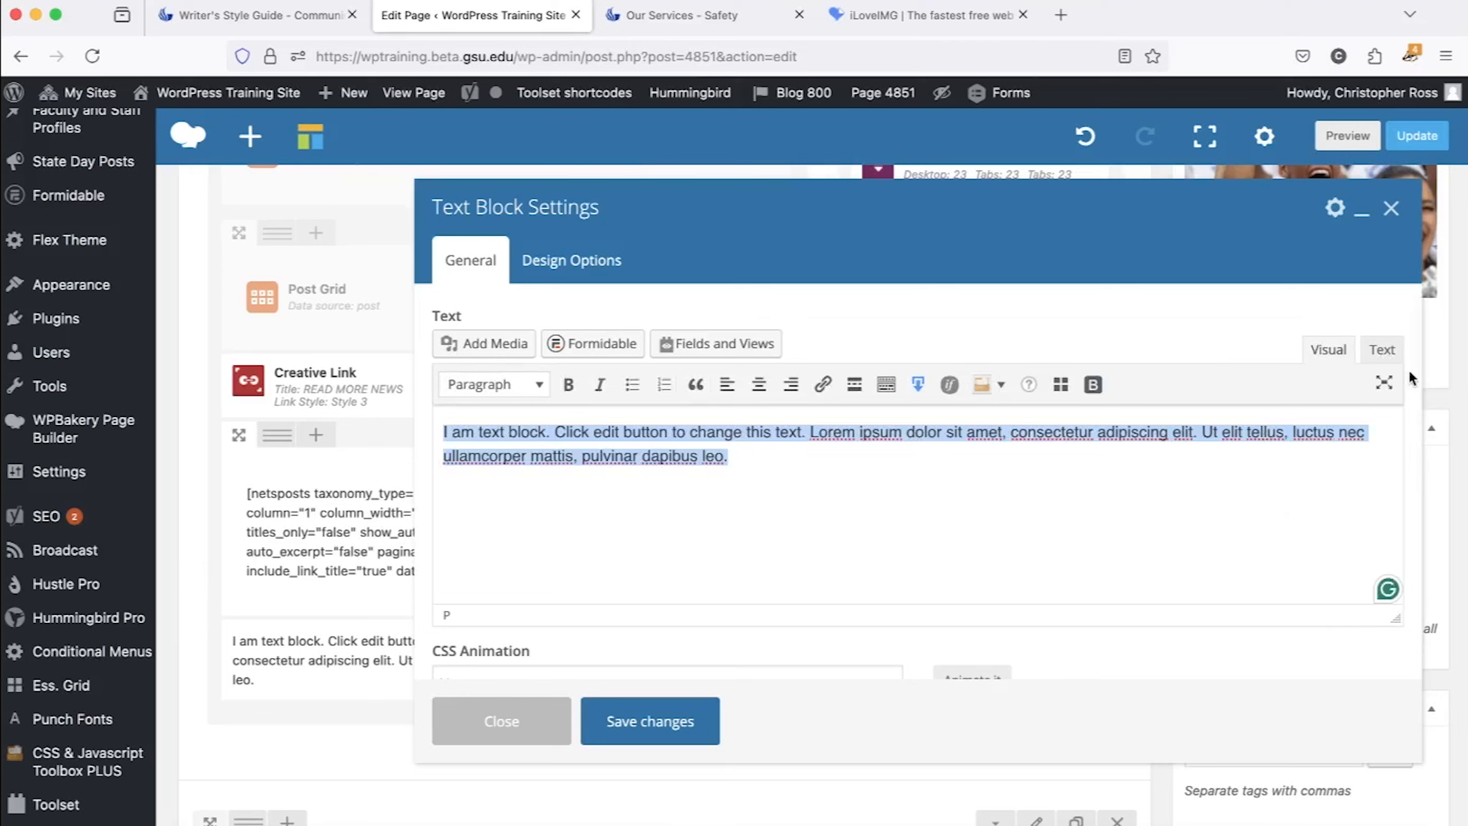
{"action": "left_click", "coordinate": [1380, 352]}
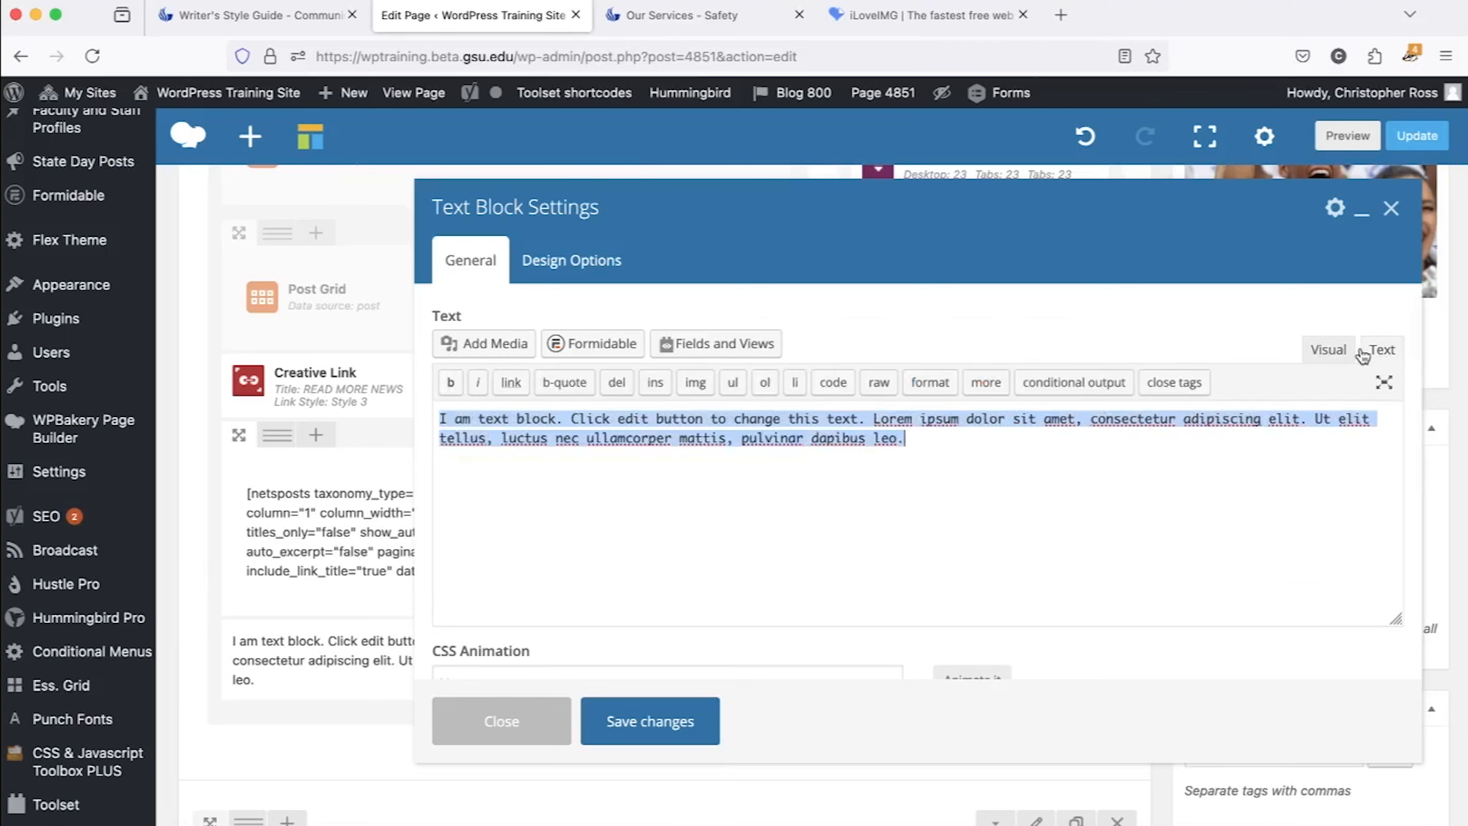
{"action": "left_click", "coordinate": [1242, 455]}
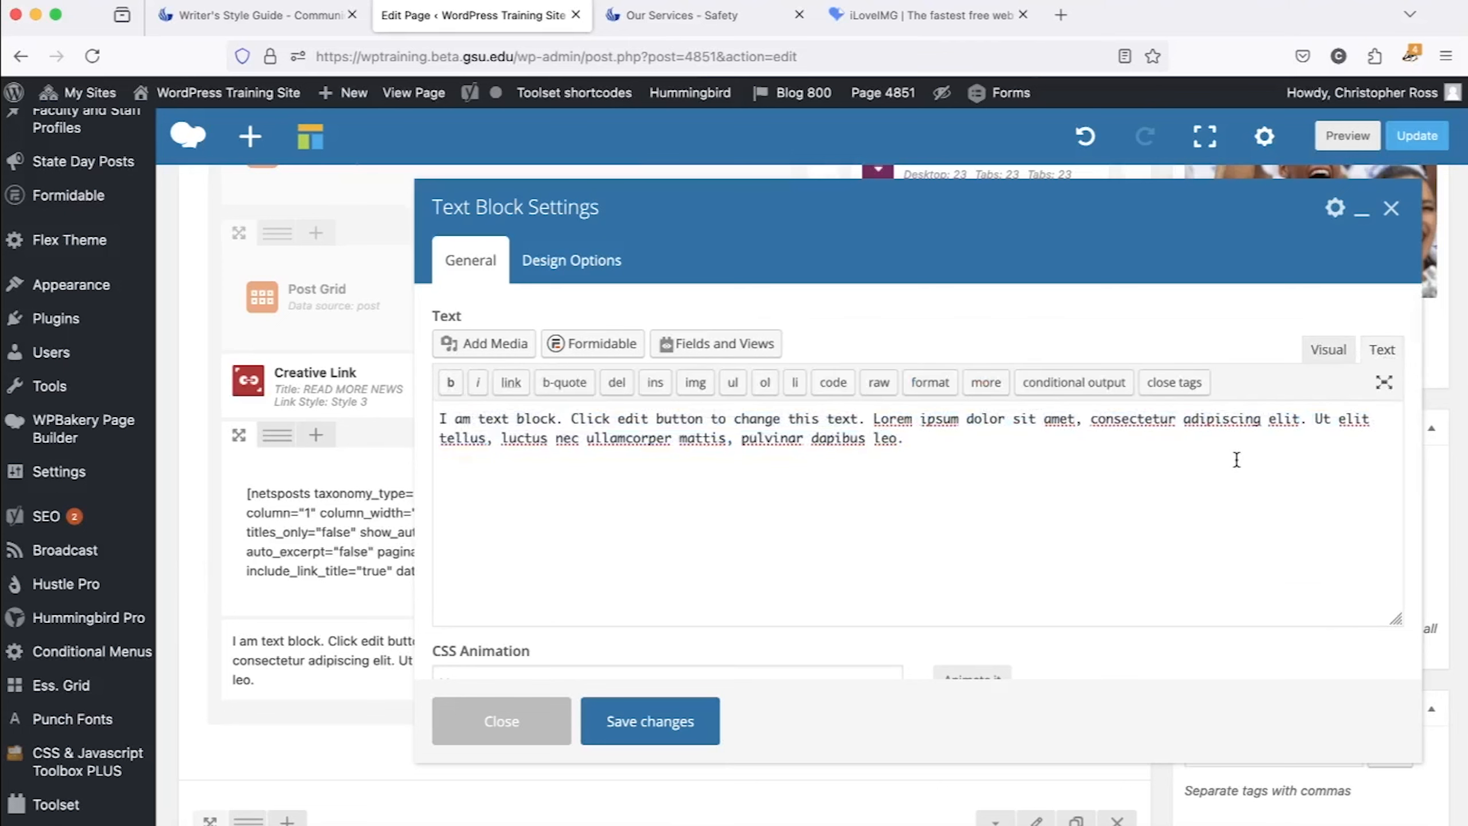
{"action": "left_click", "coordinate": [1329, 349]}
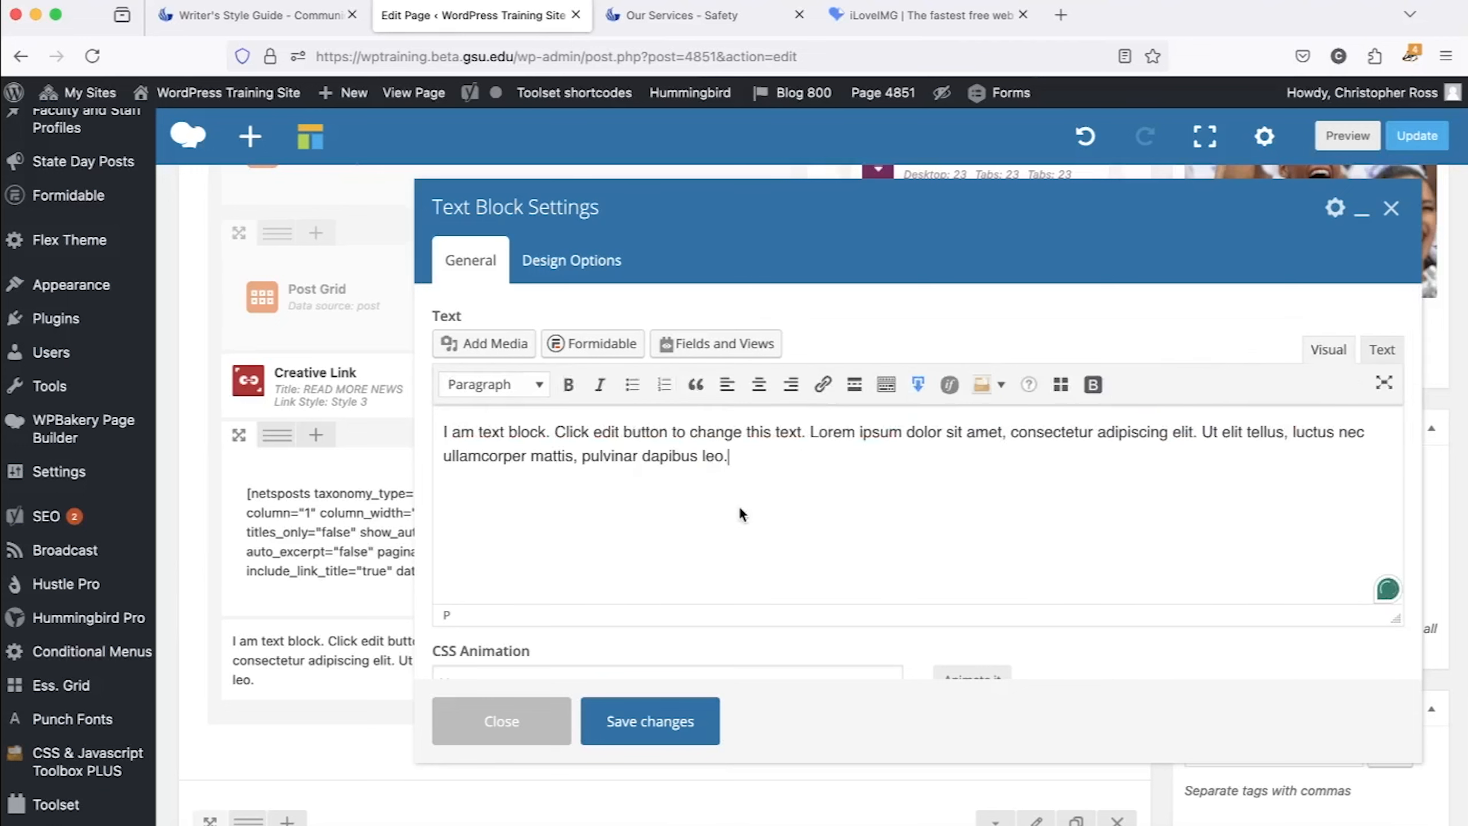
{"action": "left_click_drag", "start_coordinate": [690, 430], "coordinate": [803, 432]}
{"action": "left_click", "coordinate": [823, 386]}
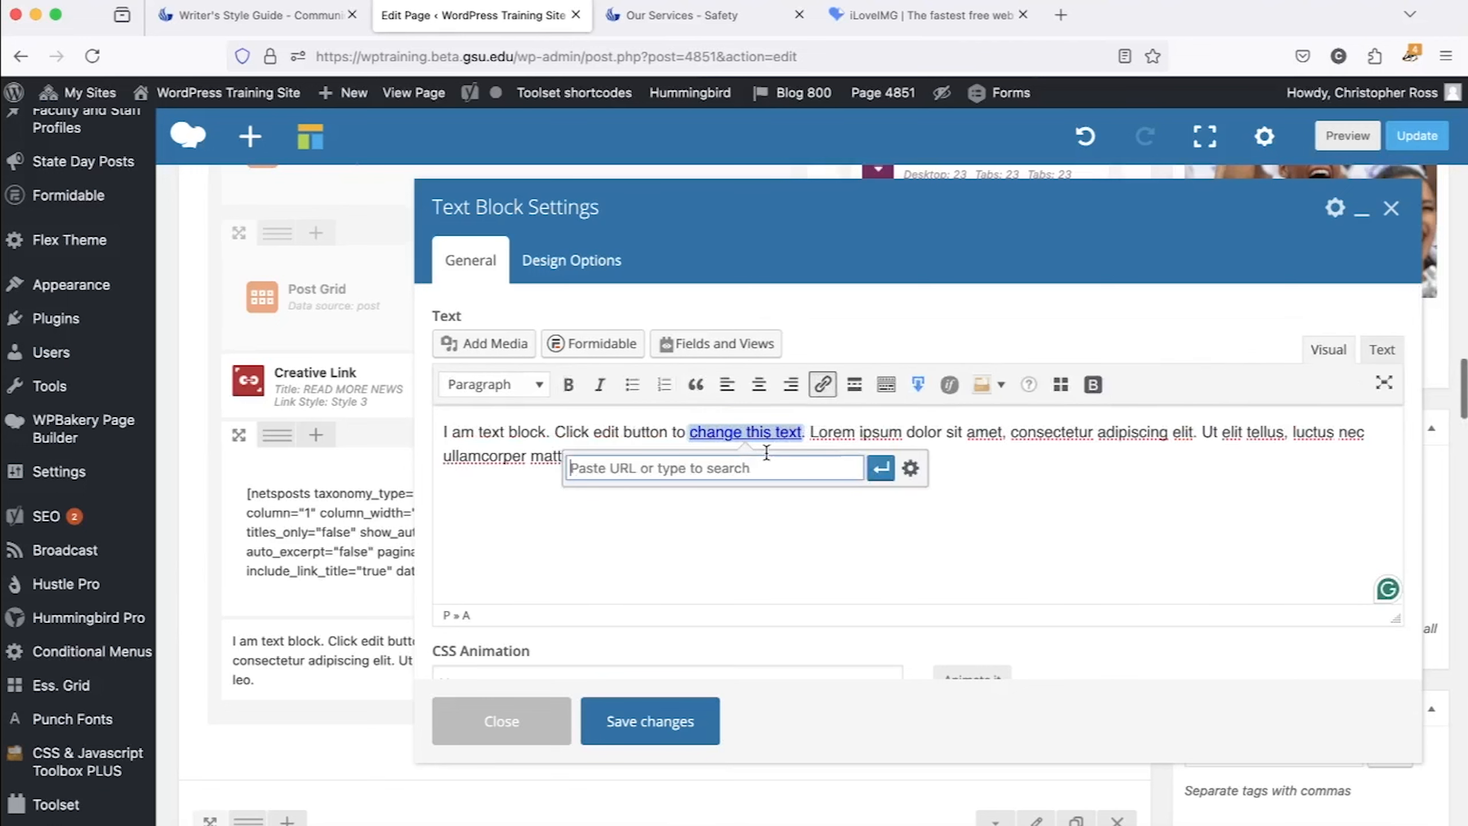
{"action": "left_click", "coordinate": [948, 527]}
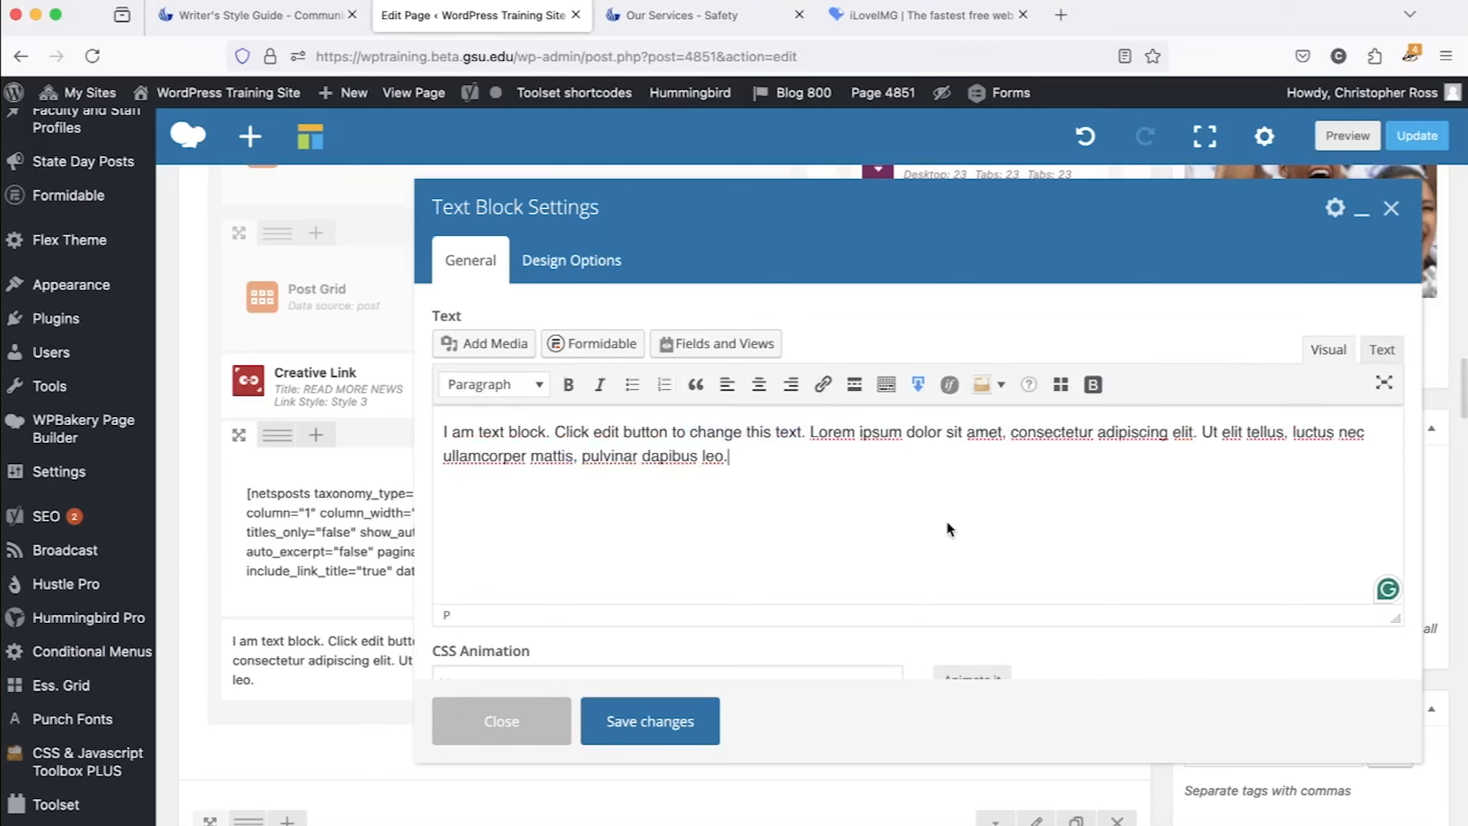
Apply bold and italic to "Click edit button to change this text." and turn the paragraph into a bulleted list.
{"action": "left_click_drag", "start_coordinate": [556, 433], "coordinate": [808, 432]}
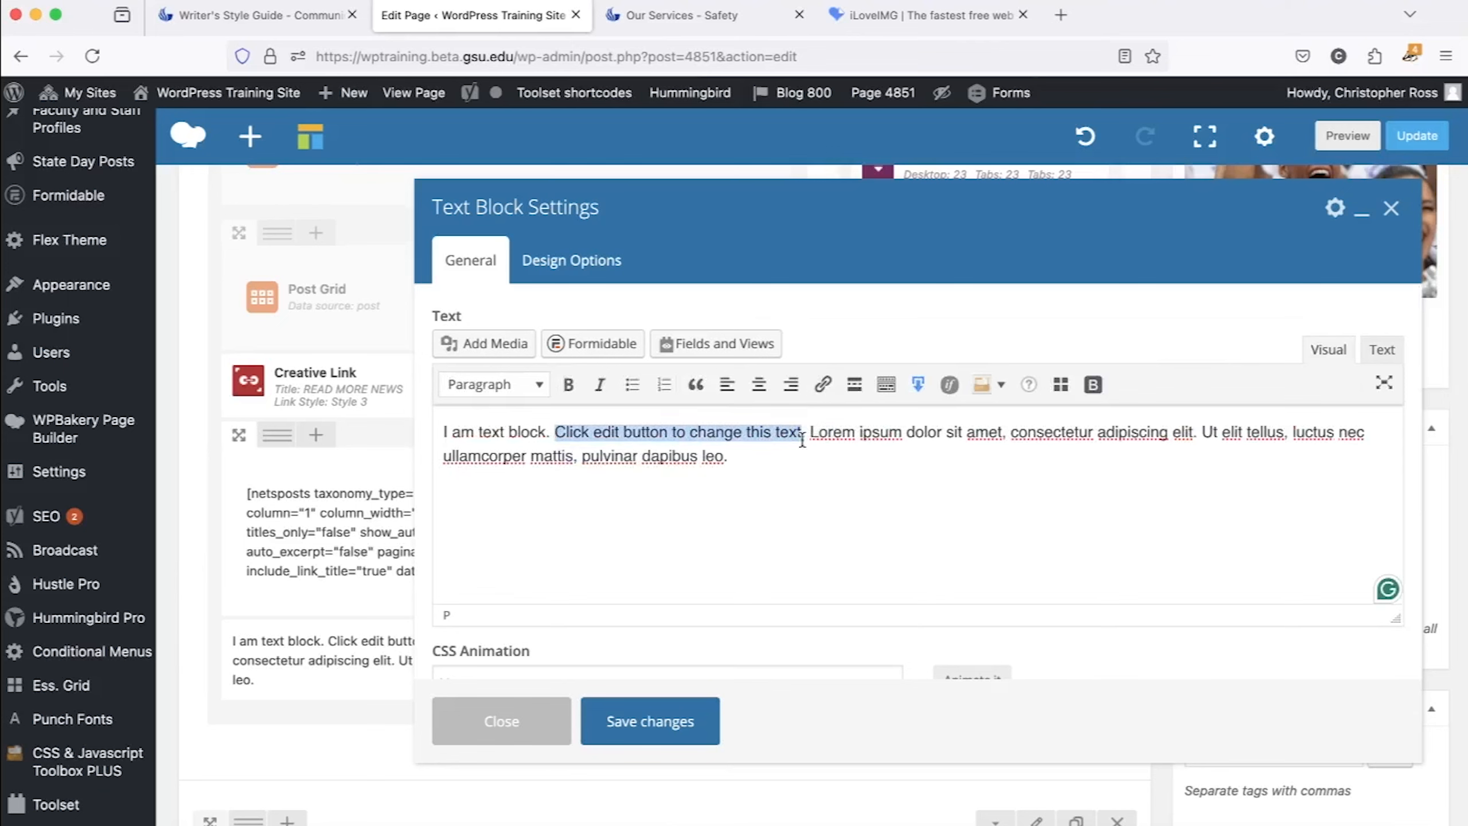
{"action": "key", "text": "super+b"}
{"action": "left_click", "coordinate": [600, 384]}
{"action": "left_click", "coordinate": [633, 385]}
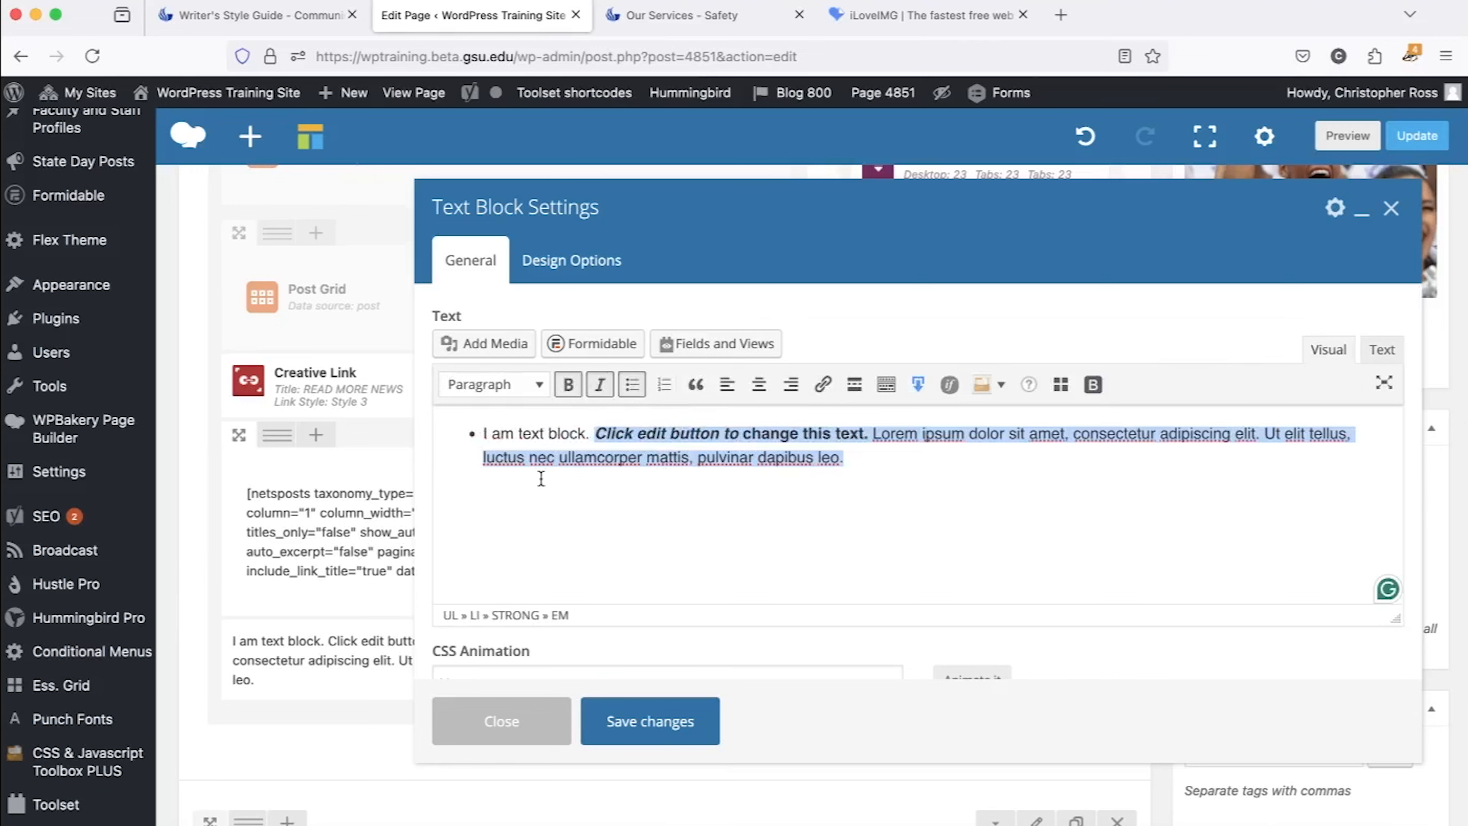
Remove the bulleted list, italic and bold formatting from the placeholder text.
{"action": "left_click", "coordinate": [635, 387]}
{"action": "left_click", "coordinate": [601, 387]}
{"action": "left_click", "coordinate": [568, 387]}
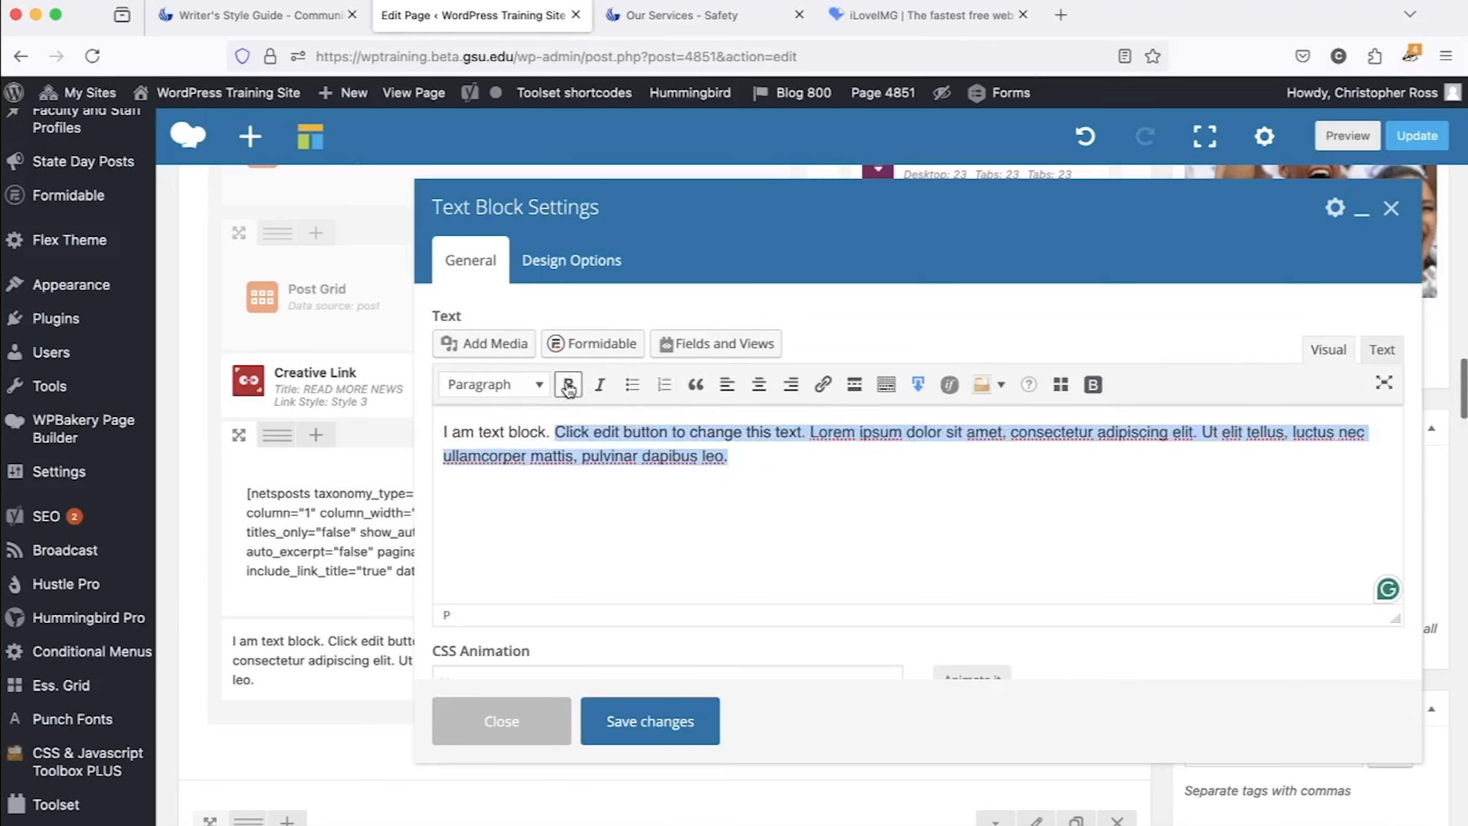
{"action": "left_click", "coordinate": [811, 498]}
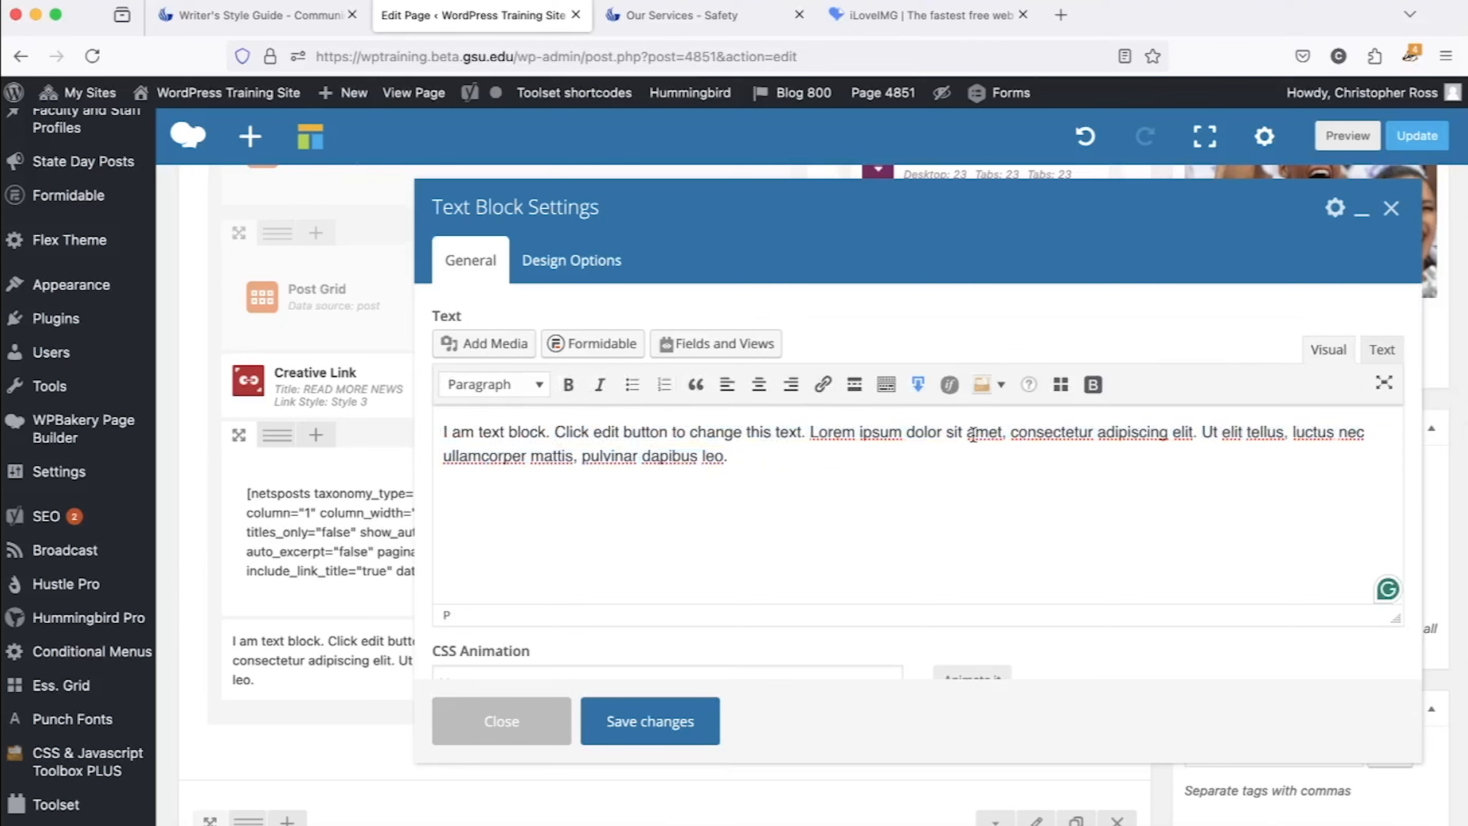
Check the text block's HTML text view and return to the visual view.
{"action": "left_click", "coordinate": [1382, 351]}
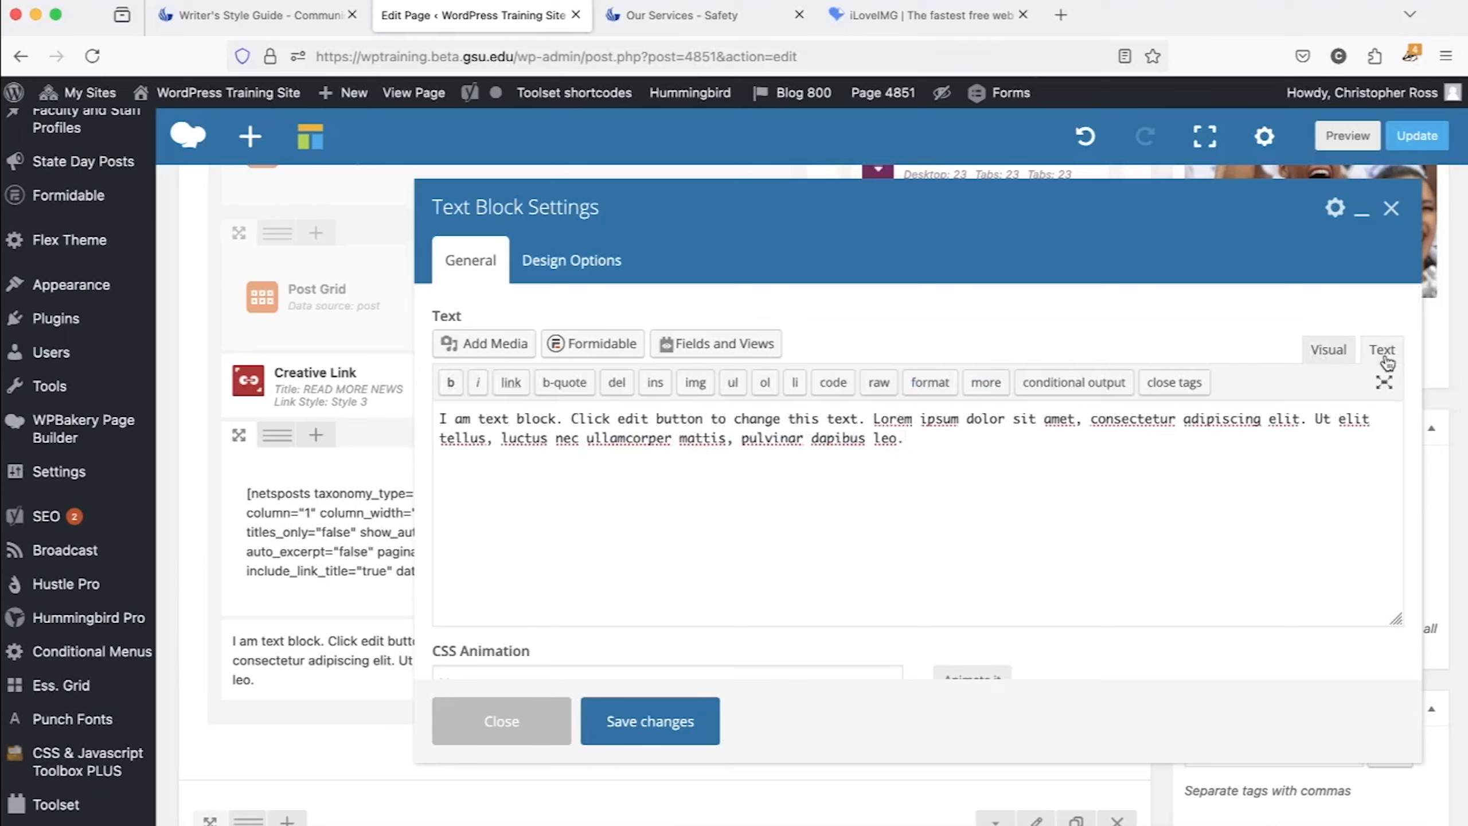
{"action": "left_click", "coordinate": [1332, 352]}
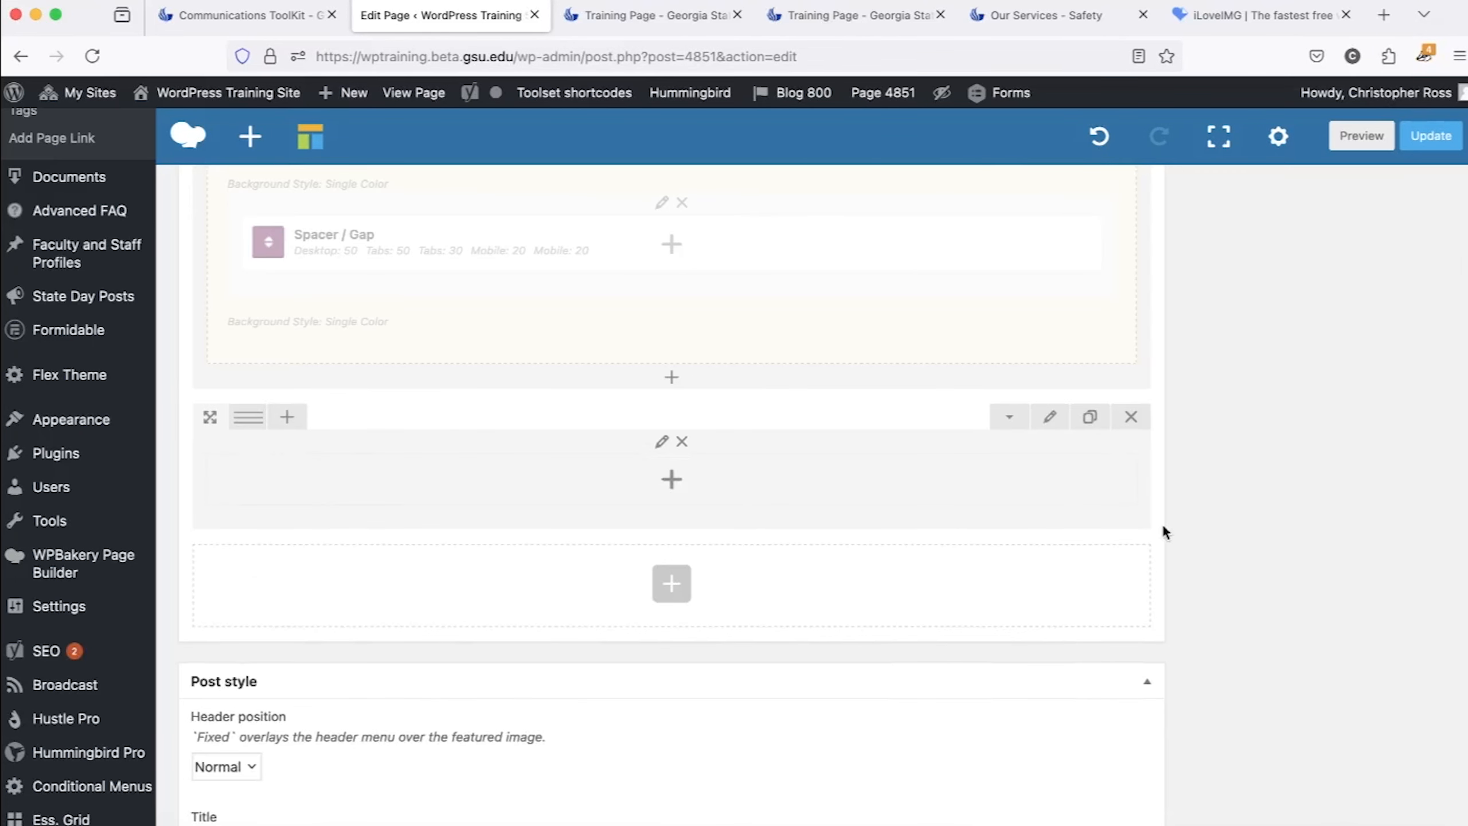
Add a Text Block element to the empty row at the end of the page layout.
{"action": "left_click", "coordinate": [679, 491]}
{"action": "left_click", "coordinate": [427, 188]}
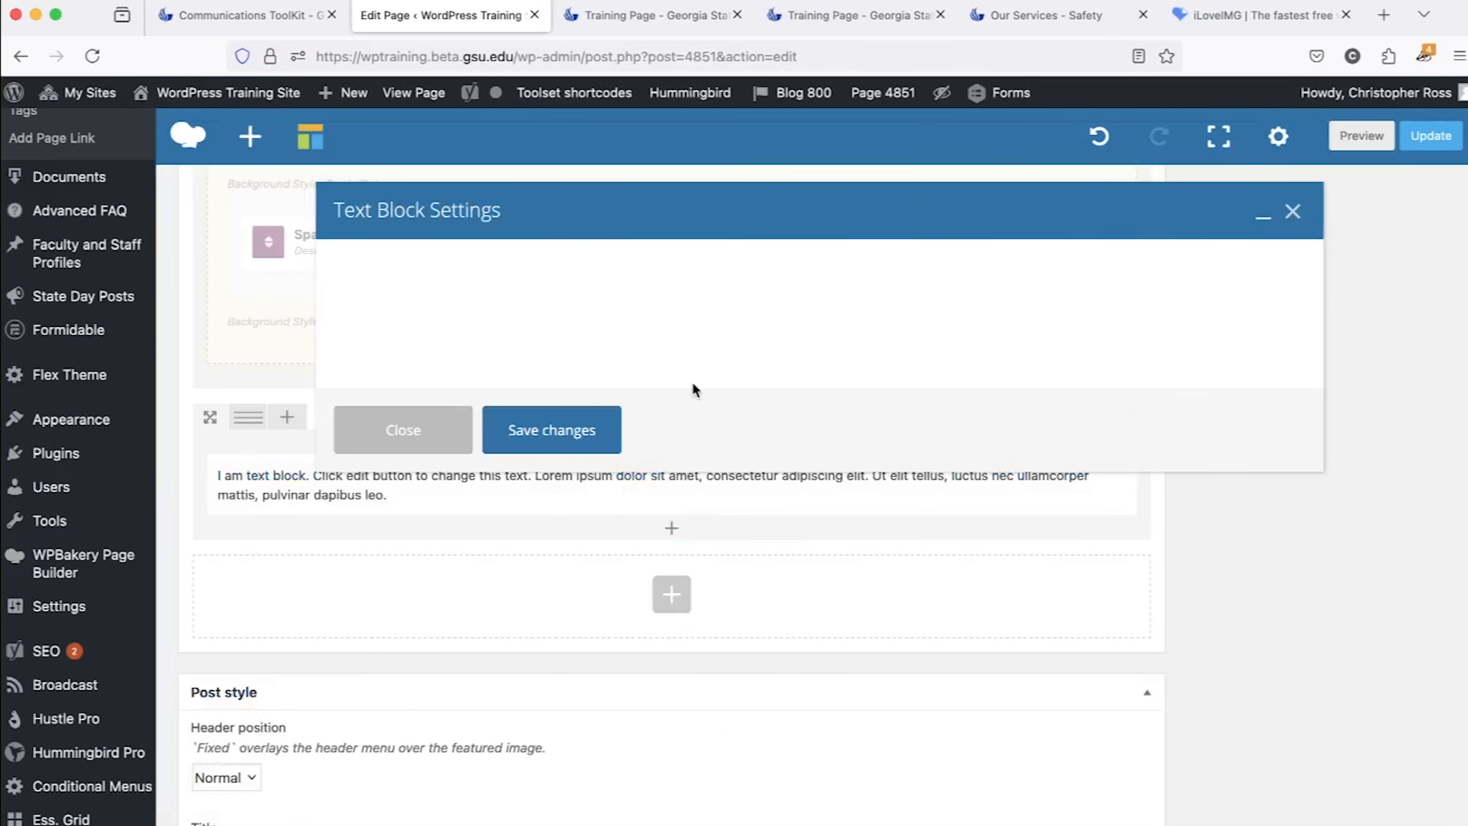
Below the placeholder text, enter separate paragraphs reading "Georgia State University", "Georgia State", "GSU" and "the university".
{"action": "key", "text": "Return"}
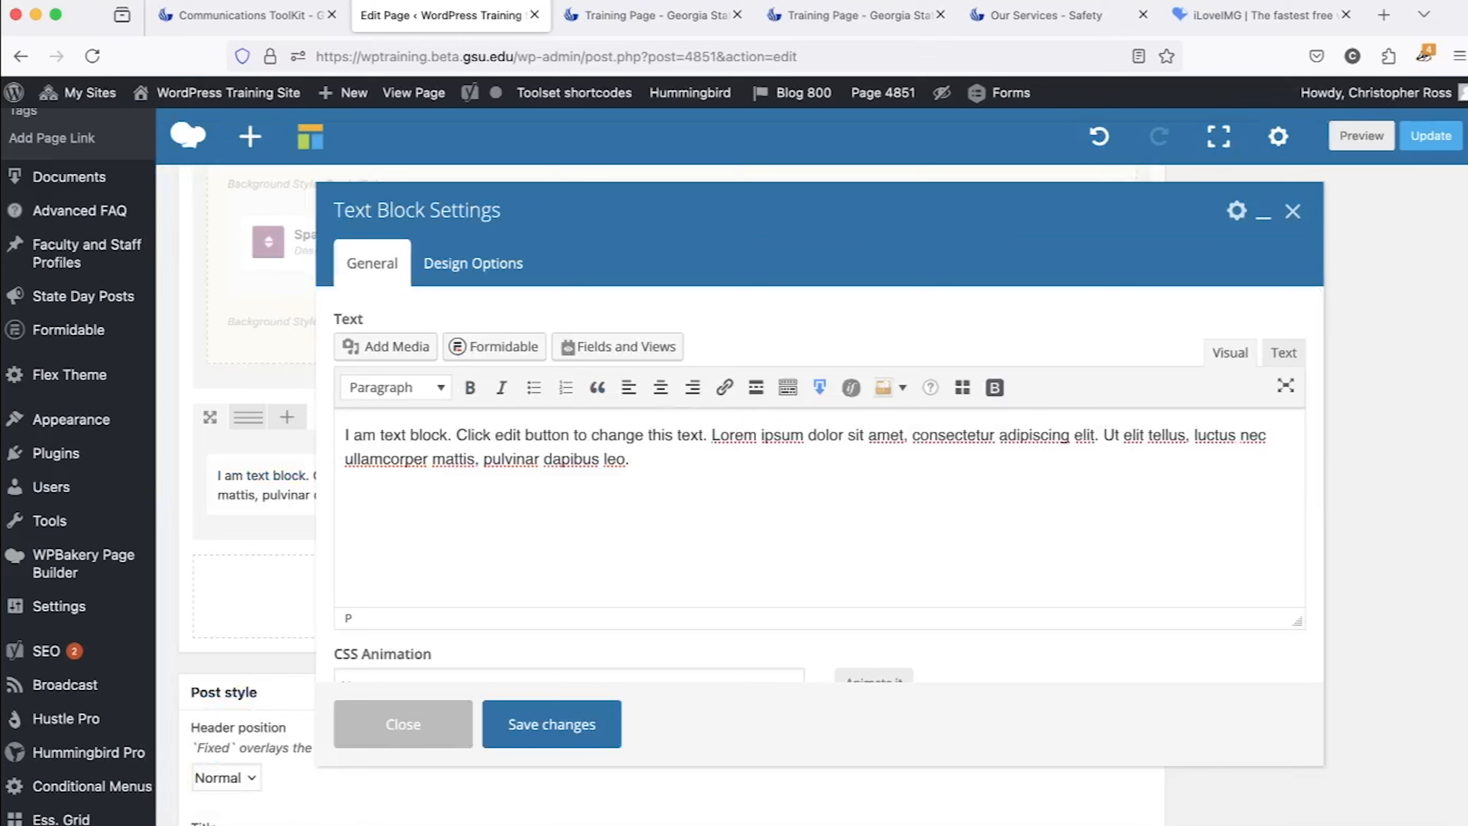
{"action": "type", "text": "Georgia State University"}
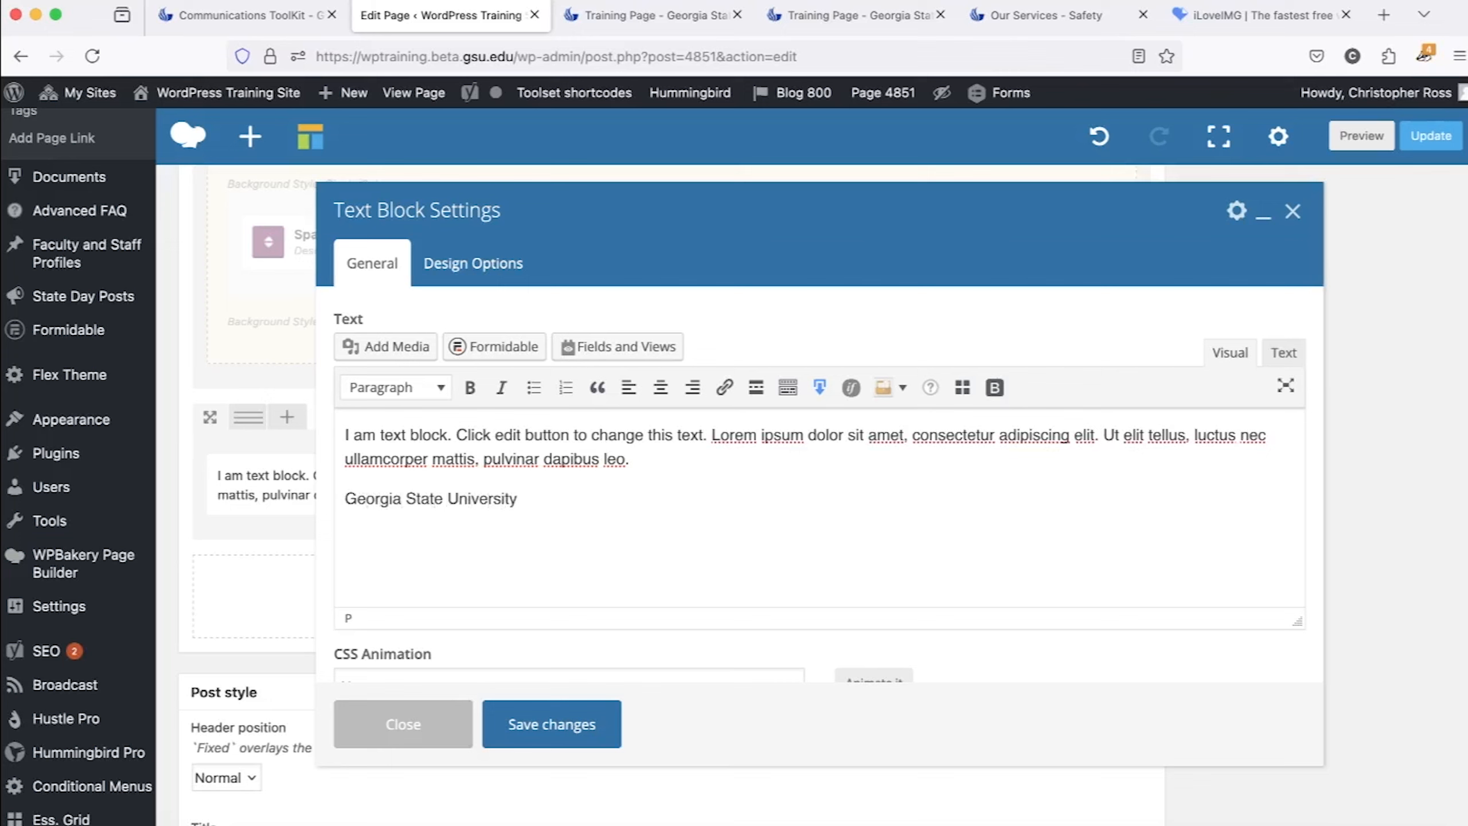
{"action": "key", "text": "Return"}
{"action": "type", "text": "Georgia State"}
{"action": "key", "text": "Return"}
{"action": "type", "text": "GSU"}
{"action": "key", "text": "Return"}
{"action": "type", "text": "the university"}
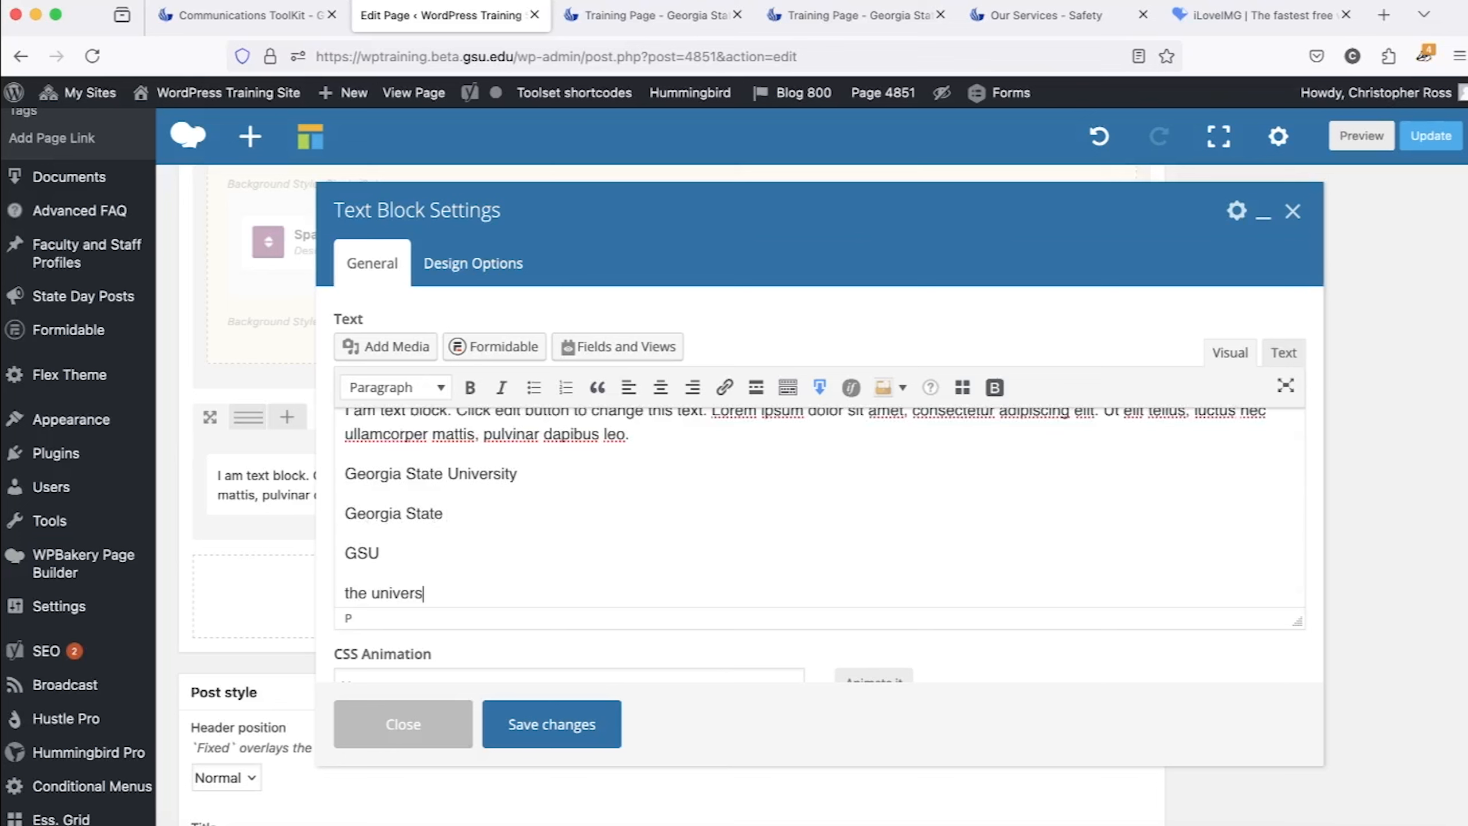
{"action": "triple_click", "coordinate": [369, 594]}
{"action": "left_click", "coordinate": [564, 554]}
{"action": "triple_click", "coordinate": [439, 473]}
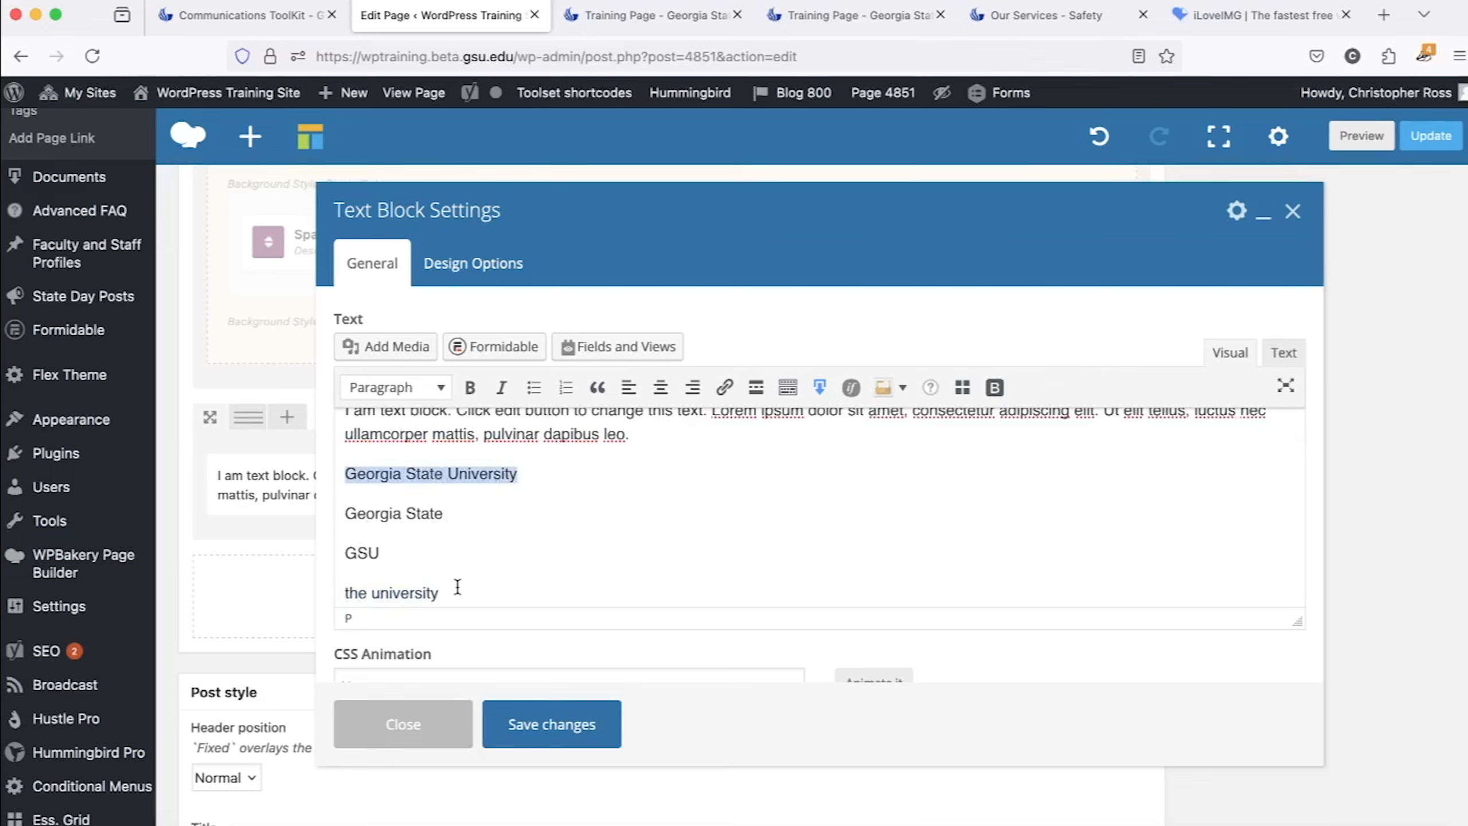
{"action": "triple_click", "coordinate": [399, 592]}
Replace the four university name paragraphs with a phone number written with hyphens.
{"action": "left_click_drag", "start_coordinate": [399, 592], "coordinate": [267, 466]}
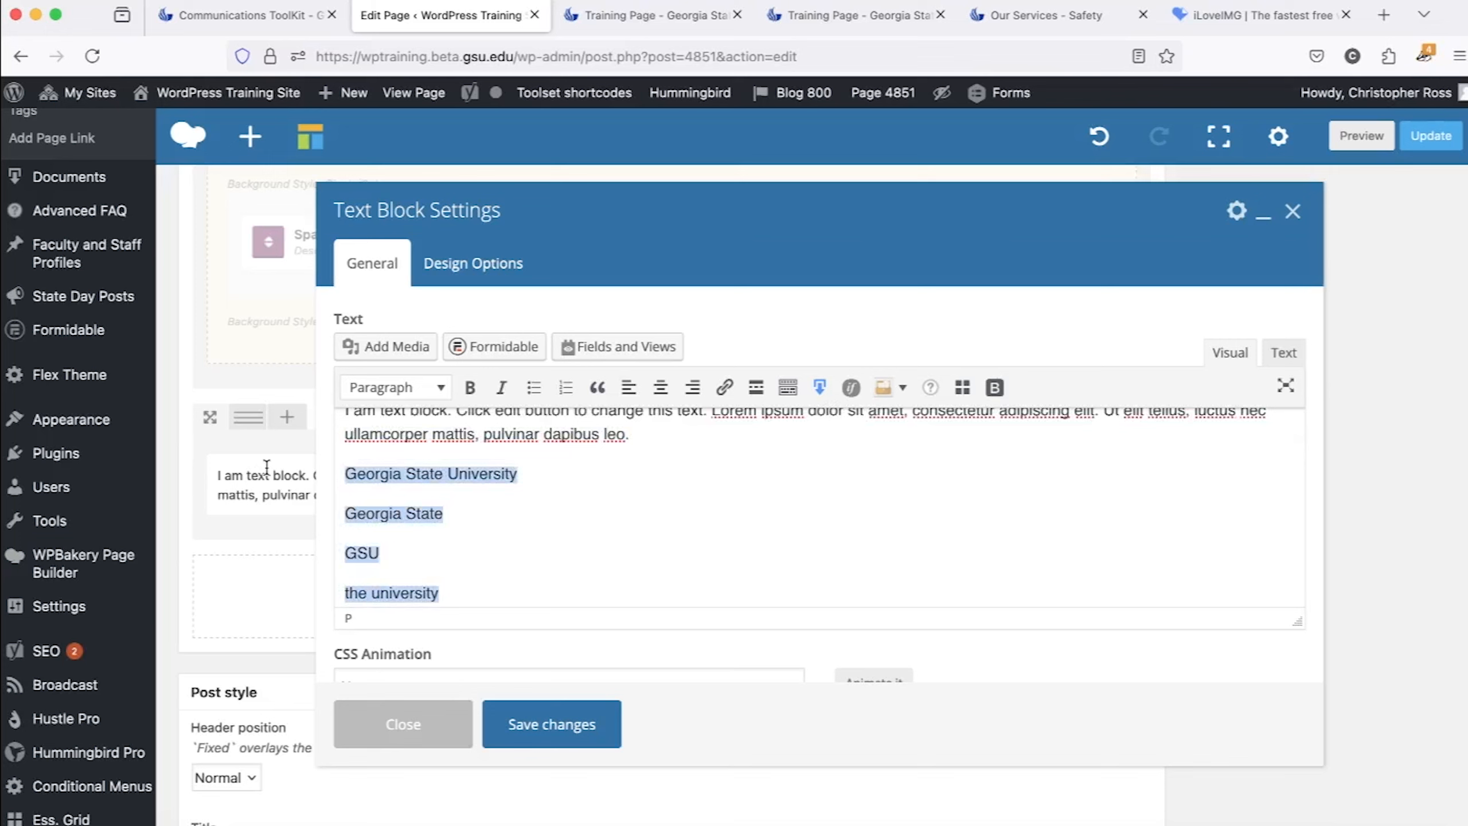
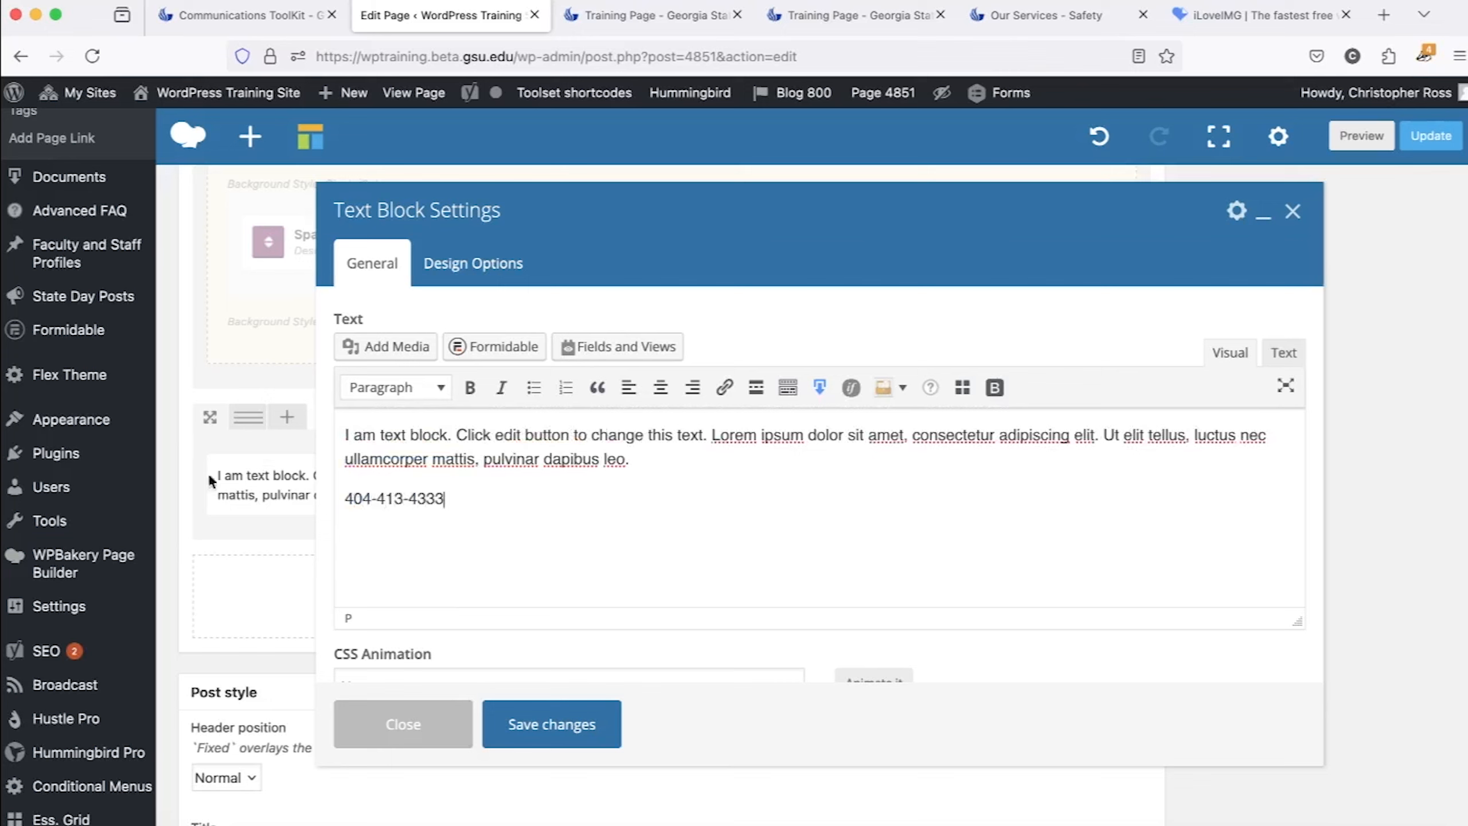
Link the phone number to a tel: address containing the same number without hyphens.
{"action": "double_click", "coordinate": [395, 500]}
{"action": "double_click", "coordinate": [429, 501]}
{"action": "left_click", "coordinate": [520, 497]}
{"action": "left_click_drag", "start_coordinate": [467, 498], "coordinate": [337, 497]}
{"action": "key", "text": "super+c"}
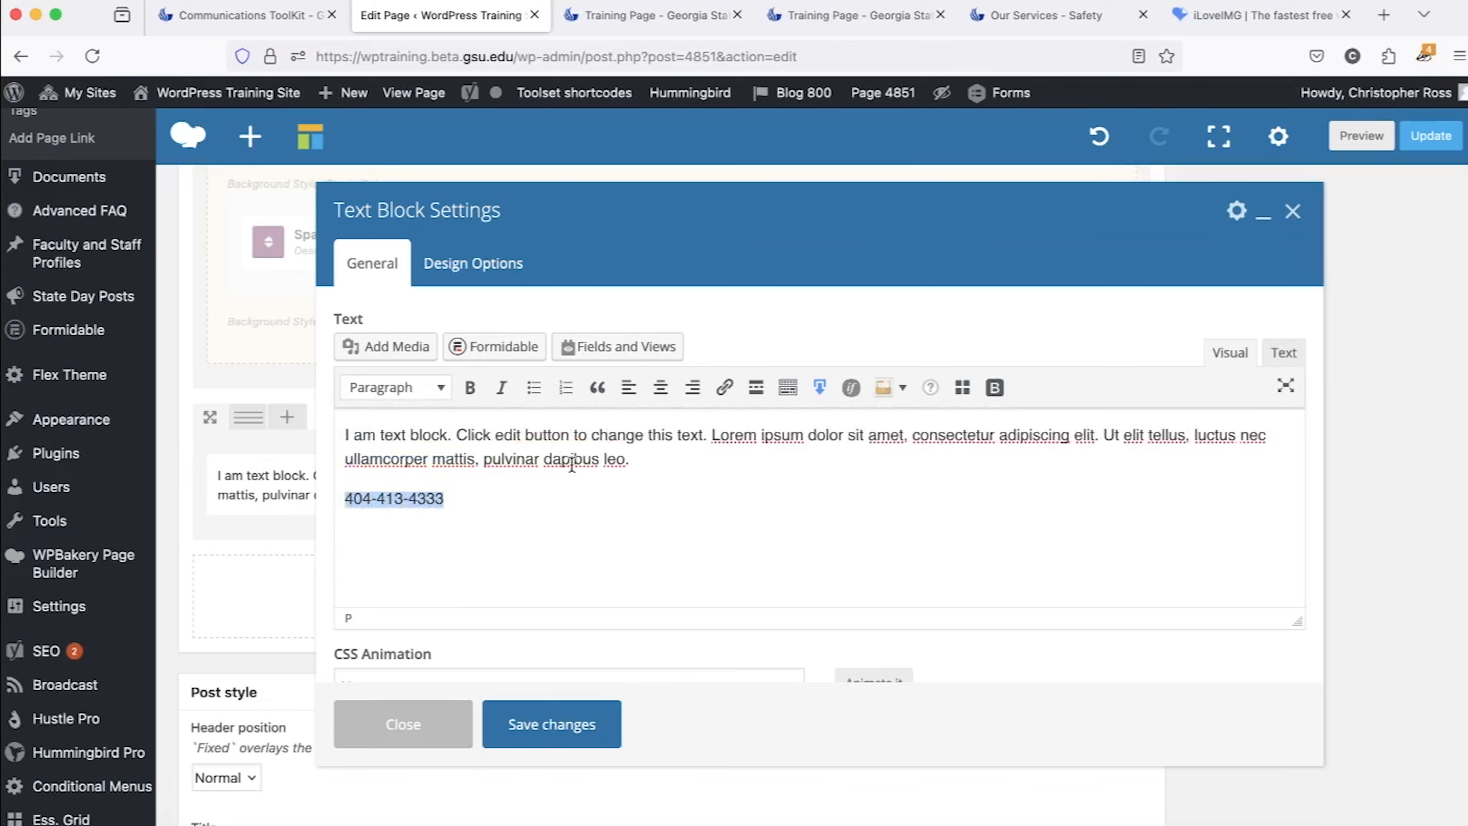
{"action": "left_click", "coordinate": [725, 387]}
{"action": "type", "text": "tel:"}
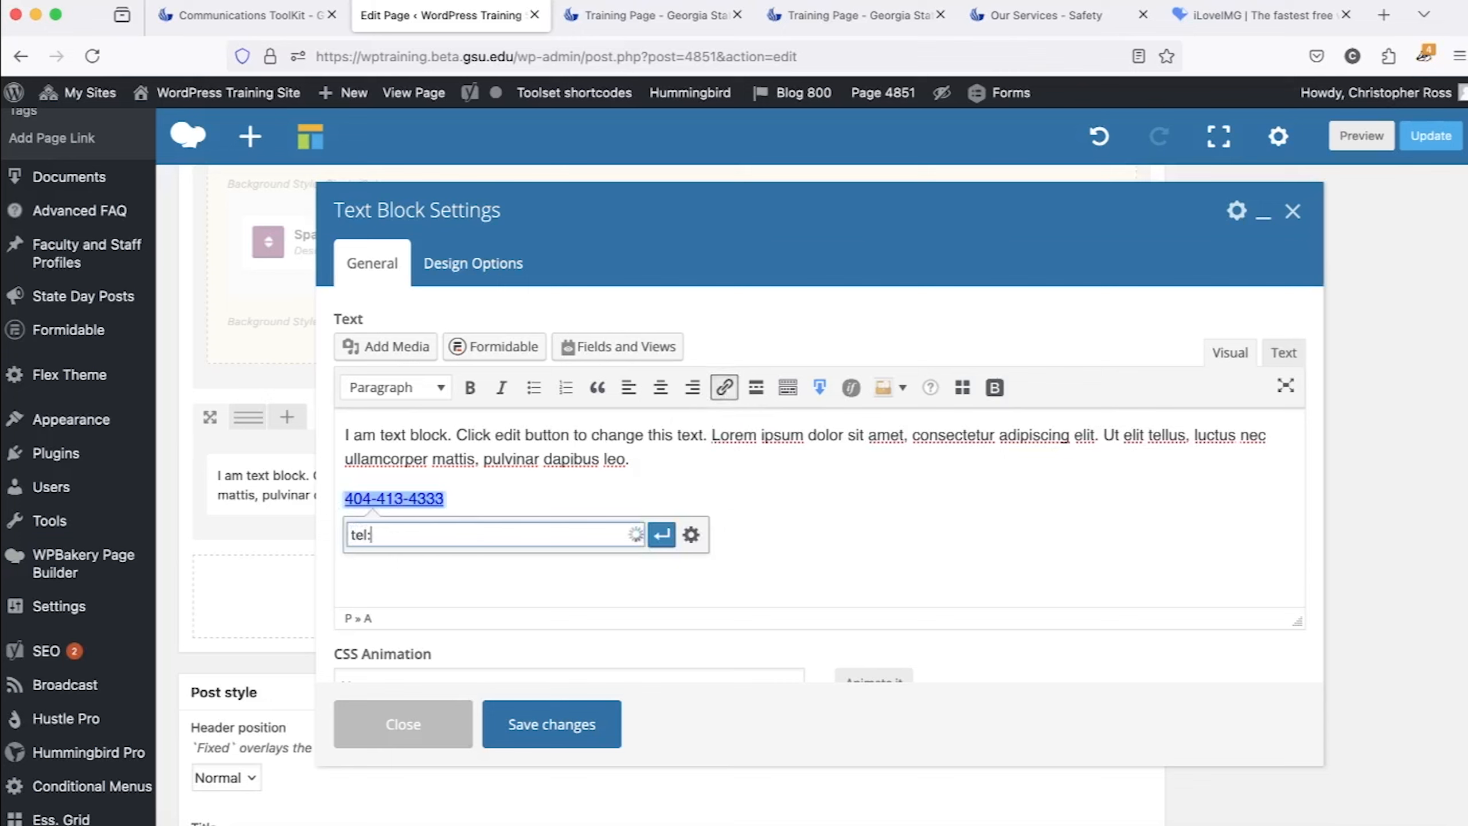
{"action": "key", "text": "super+v"}
{"action": "left_click", "coordinate": [436, 535]}
{"action": "key", "text": "BackSpace"}
{"action": "key", "text": "Left"}
{"action": "key", "text": "Left"}
{"action": "key", "text": "Left"}
{"action": "key", "text": "BackSpace"}
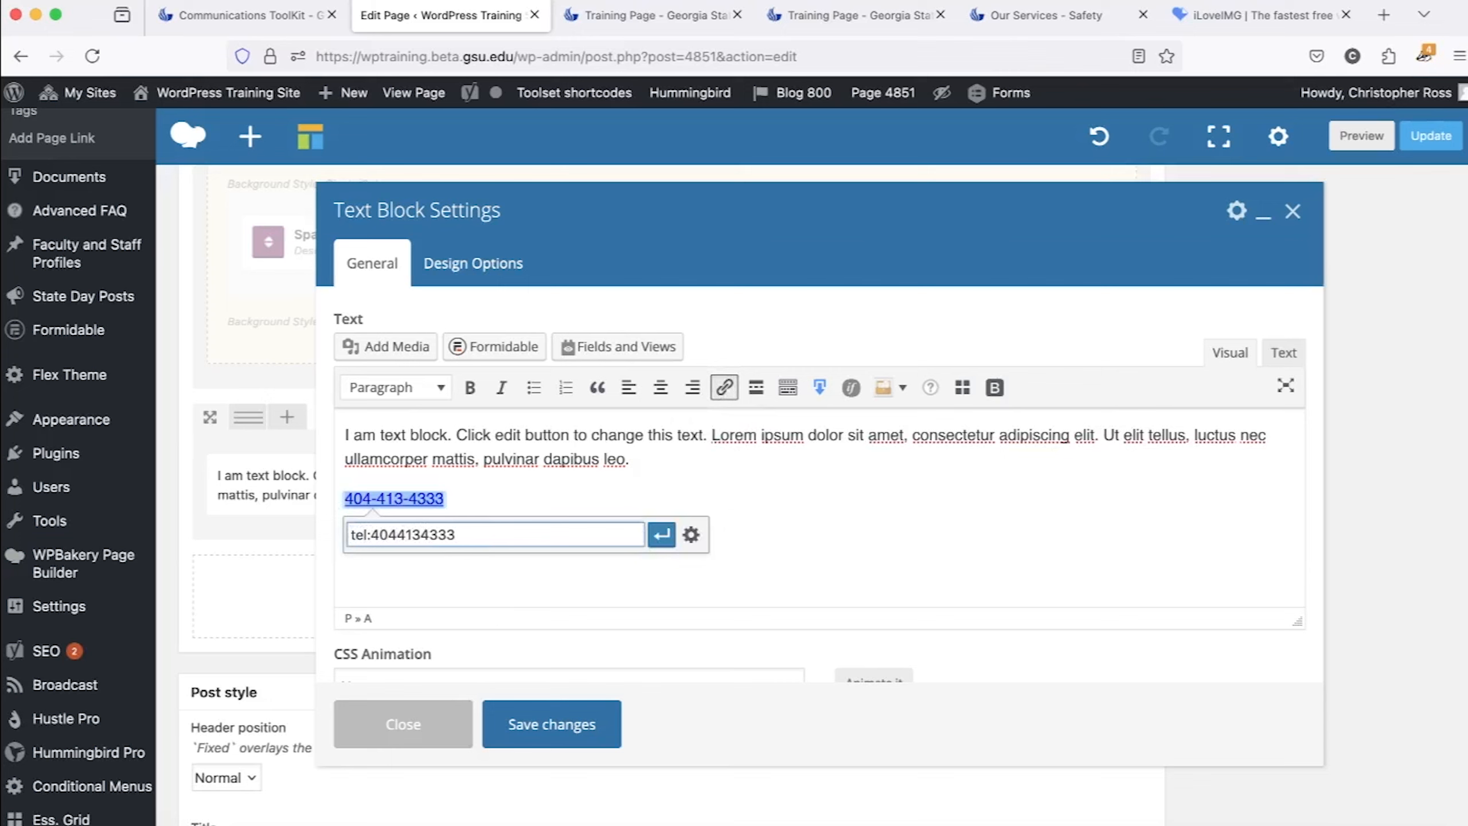
{"action": "left_click", "coordinate": [661, 536]}
{"action": "left_click", "coordinate": [657, 541]}
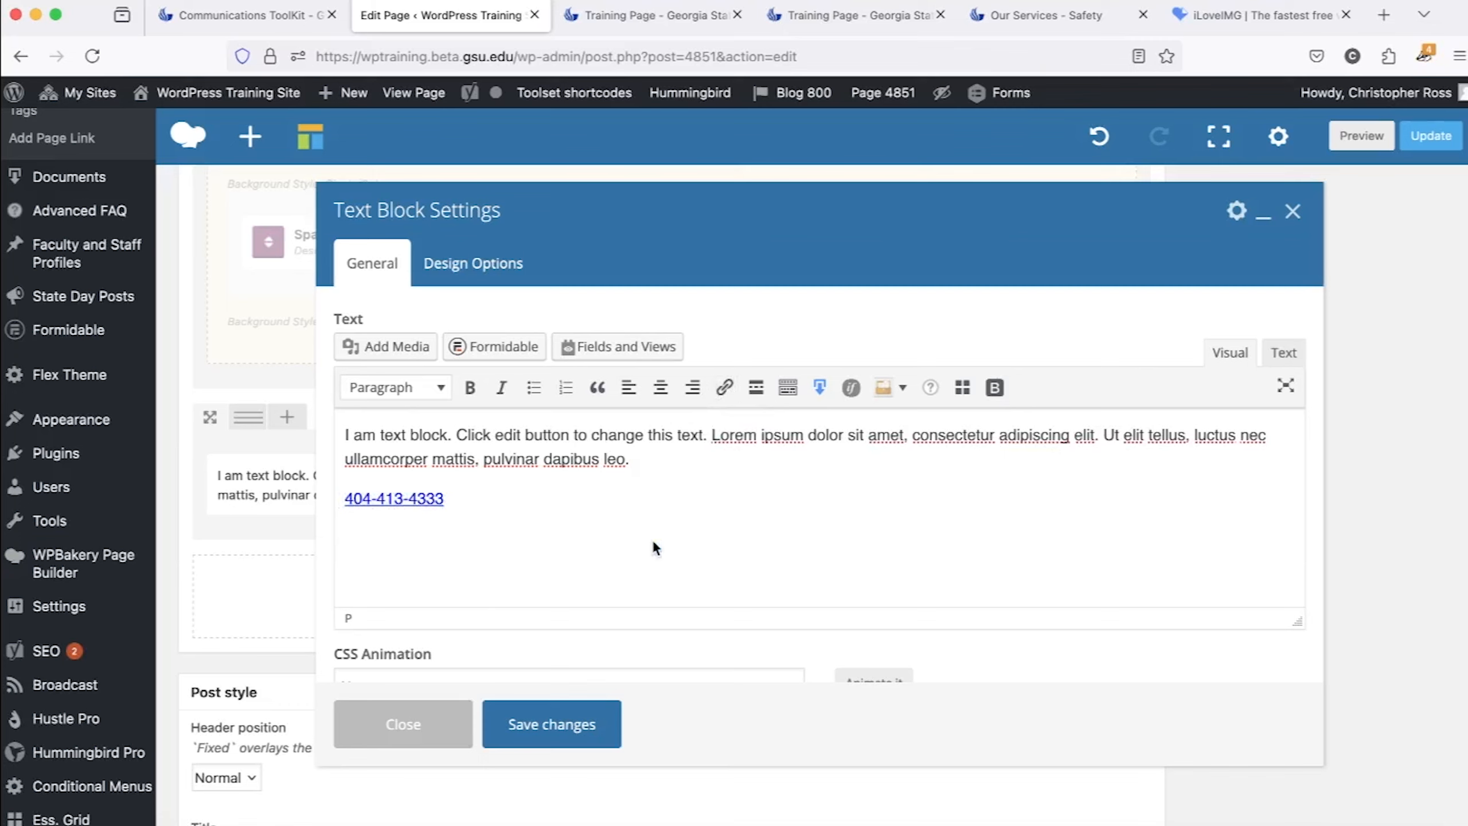
Replace the linked phone number with the sentence "This, that, and the other.".
{"action": "triple_click", "coordinate": [554, 495]}
{"action": "key", "text": "BackSpace"}
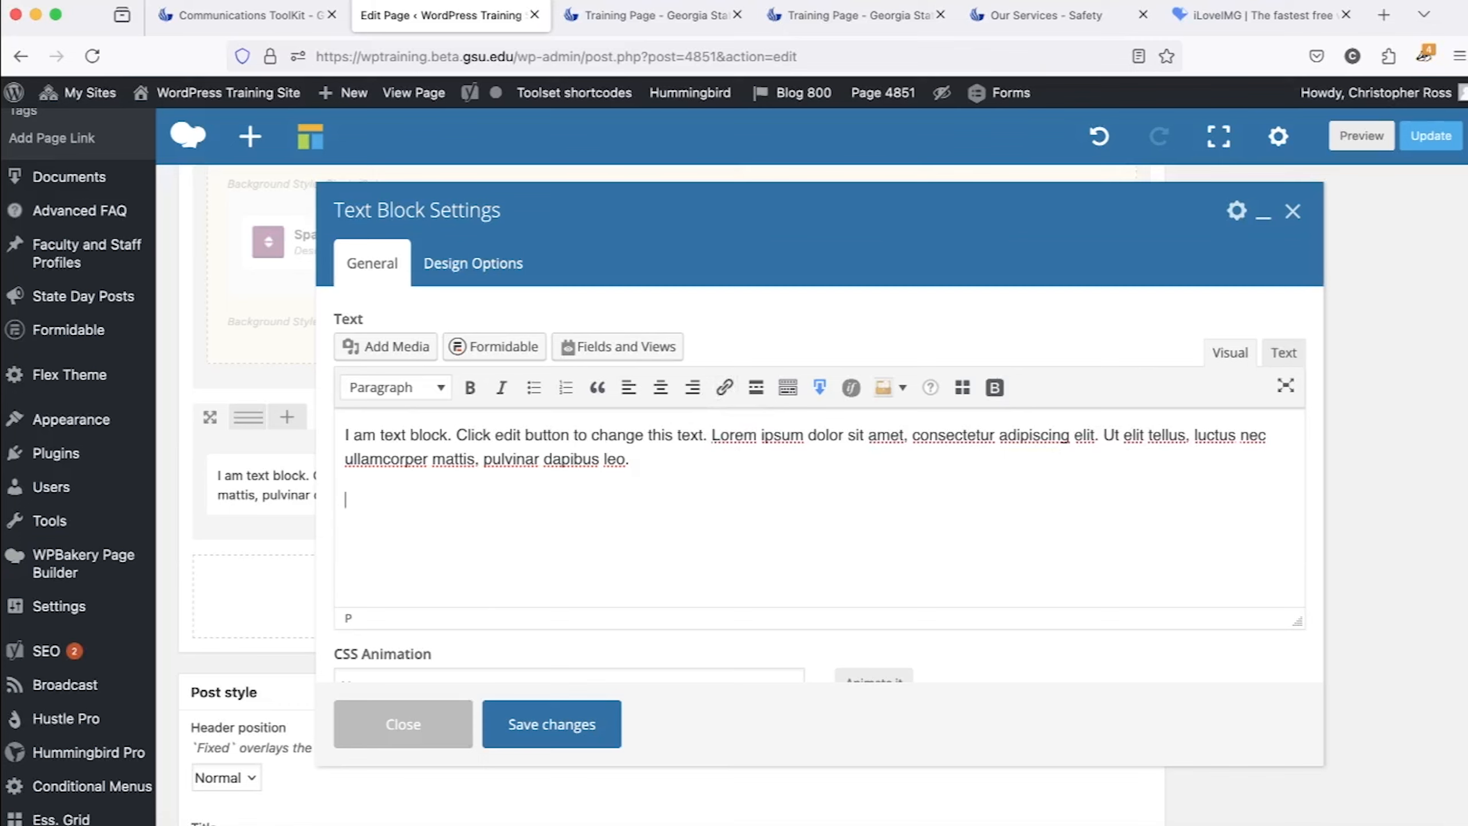
{"action": "type", "text": "This "}
{"action": "type", "text": "that, and "}
{"action": "type", "text": "then"}
{"action": "key", "text": "BackSpace"}
{"action": "type", "text": "other."}
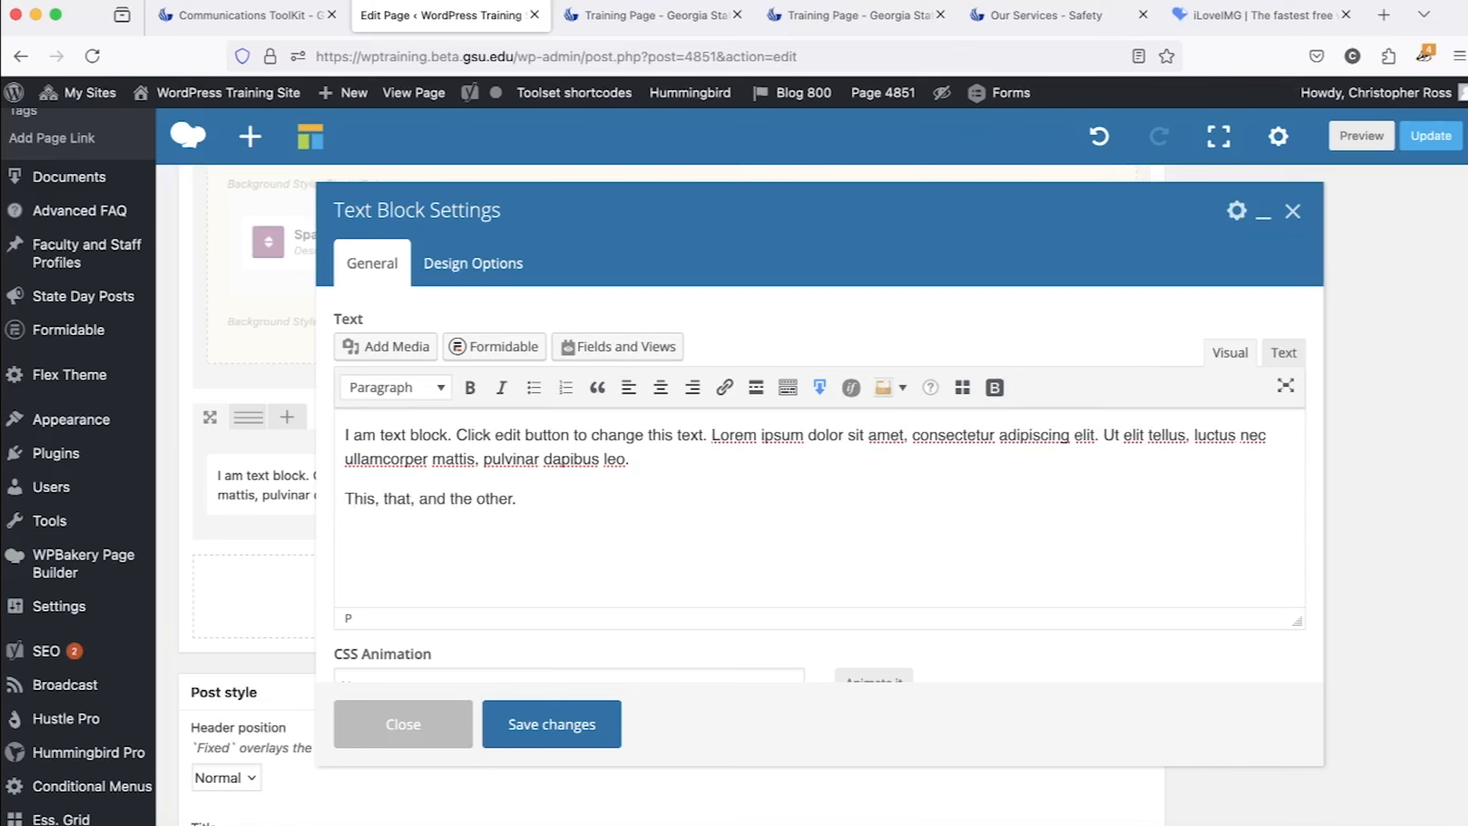
Remove the comma after "that" and replace "and" with "or" so the sentence reads "This, that or the other.".
{"action": "left_click", "coordinate": [416, 499]}
{"action": "key", "text": "BackSpace"}
{"action": "double_click", "coordinate": [429, 499]}
{"action": "type", "text": "or"}
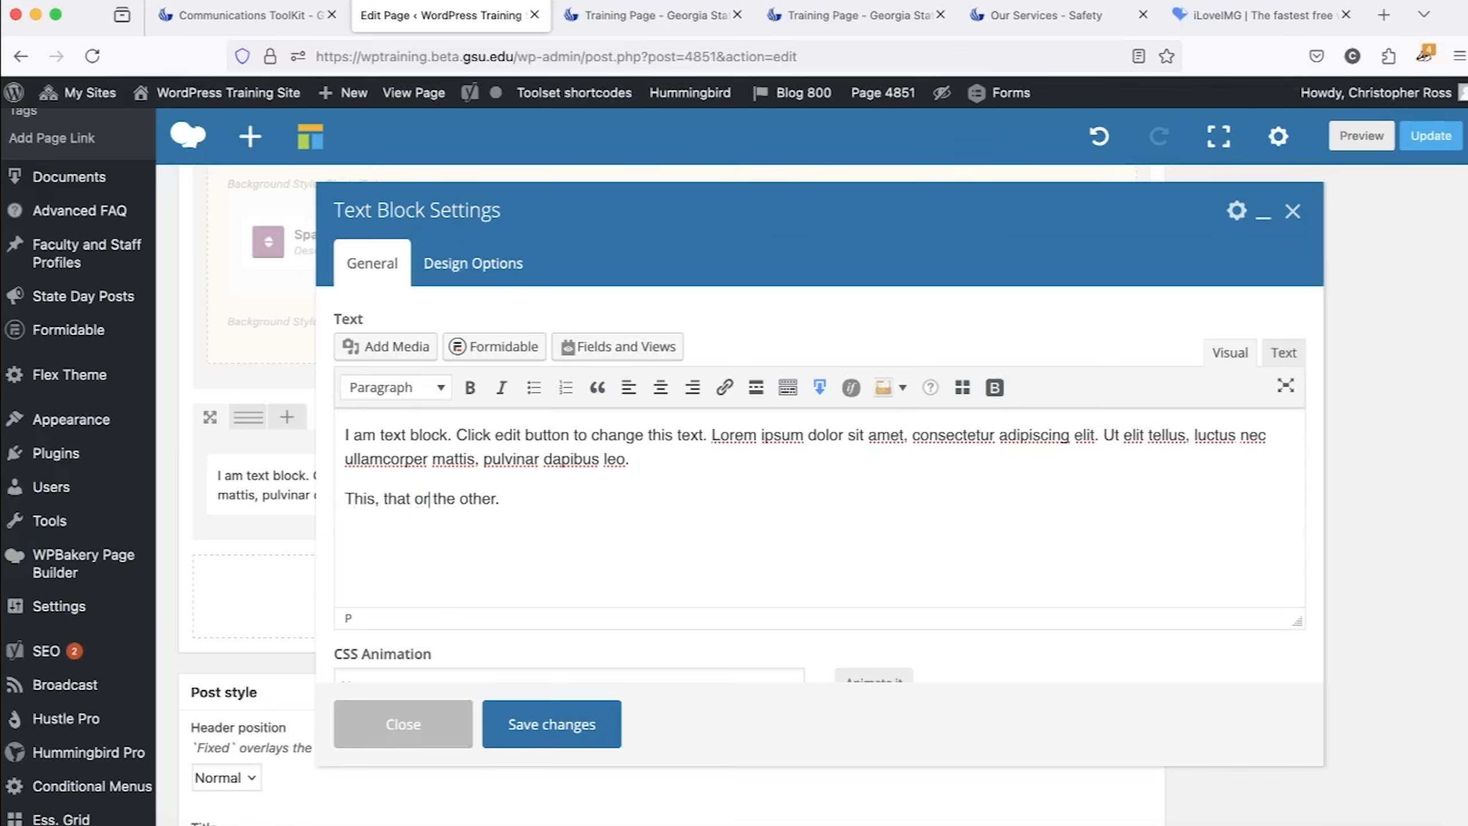